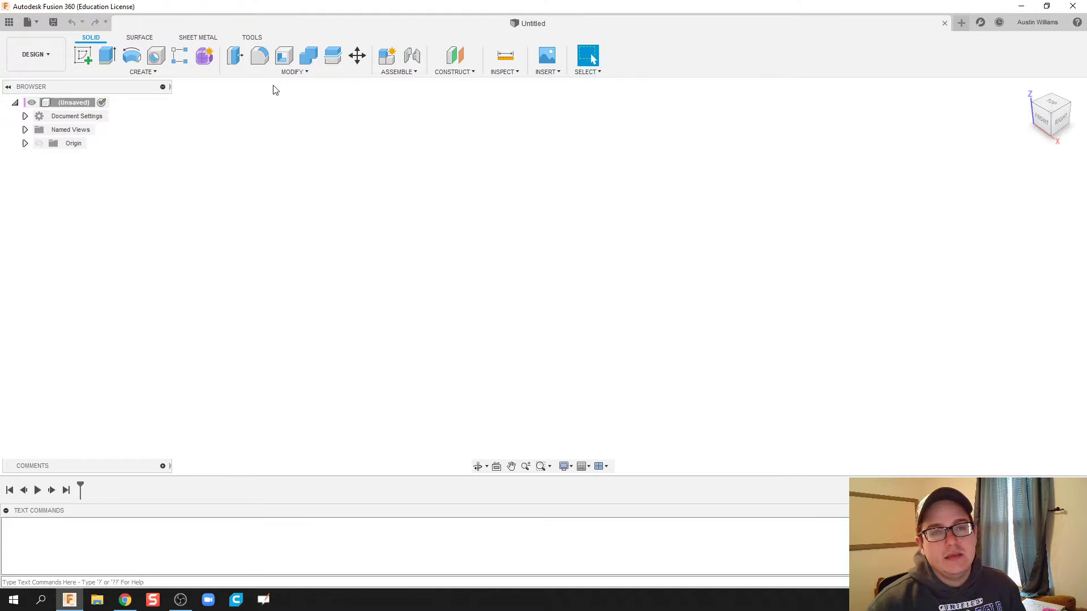
Step: Start a new sketch on the front plane
left_click(176, 73)
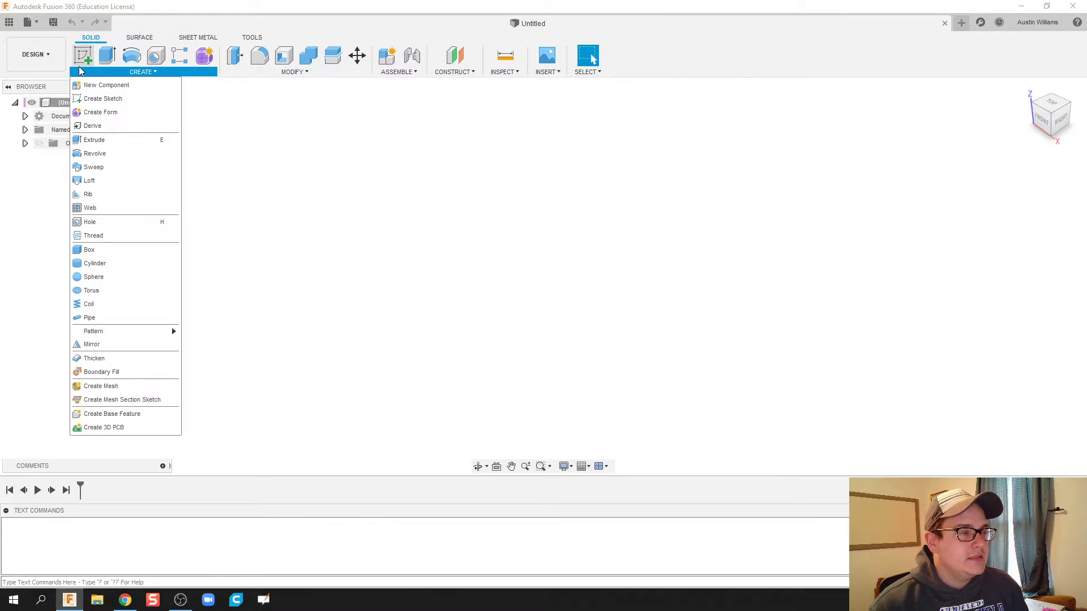
left_click(83, 55)
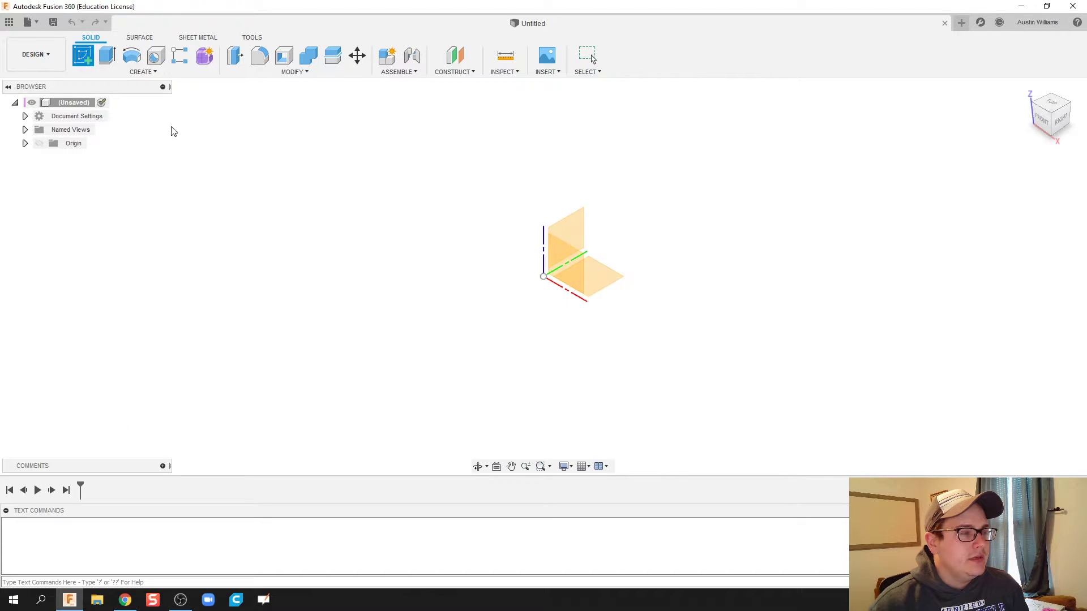
left_click(576, 274)
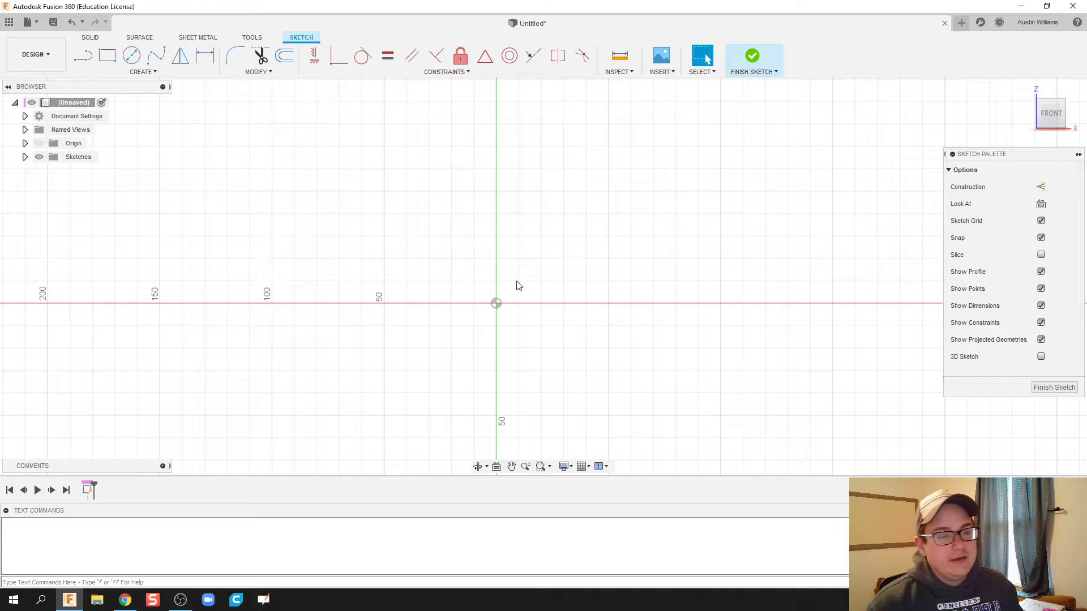
Step: Draw a thin 1 mm by 65 mm rectangle through the origin
left_click(107, 56)
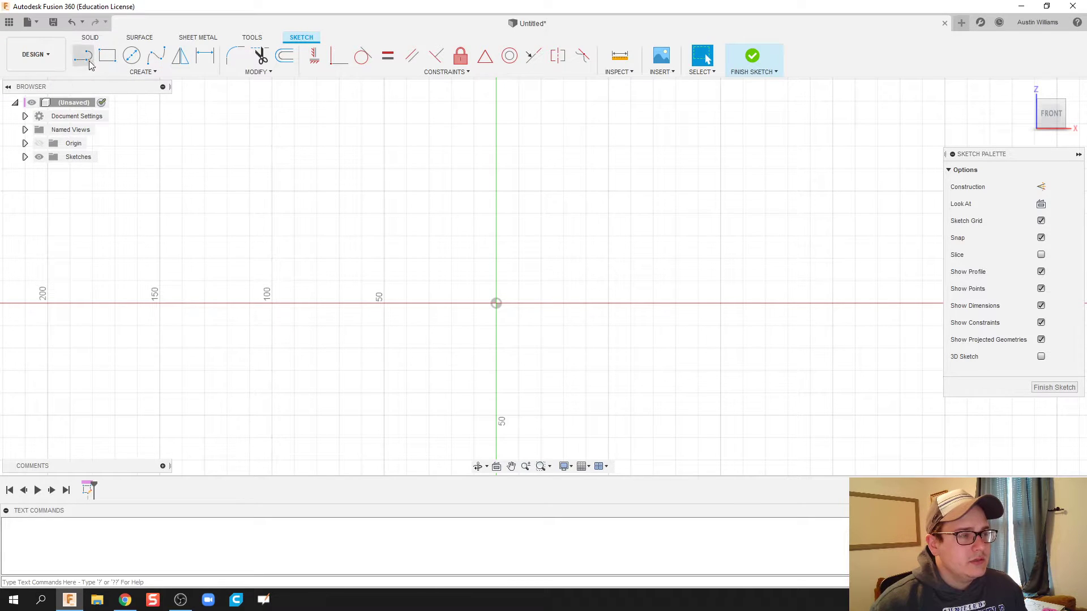
scroll(517, 192, "up", 5)
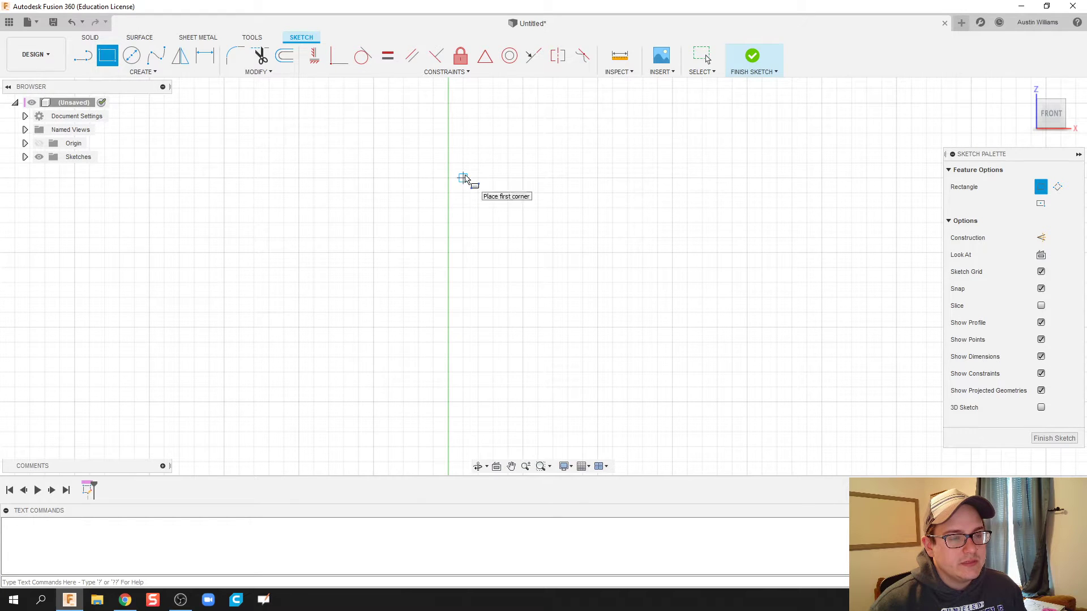
left_click(464, 178)
scroll(468, 365, "down", 1)
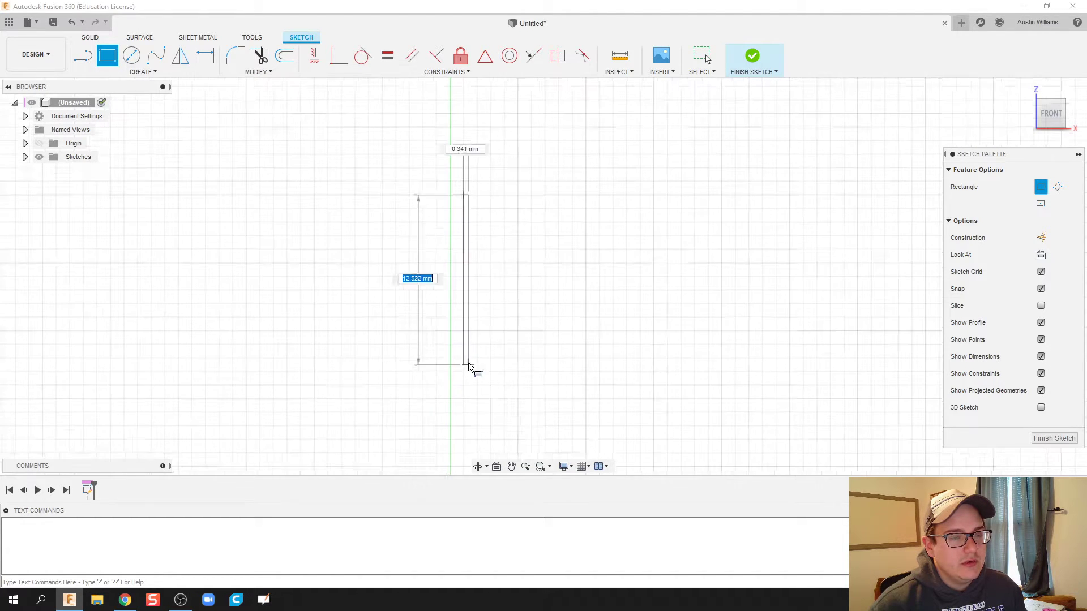
scroll(467, 365, "up", 2)
middle_click_drag(517, 419, 528, 161)
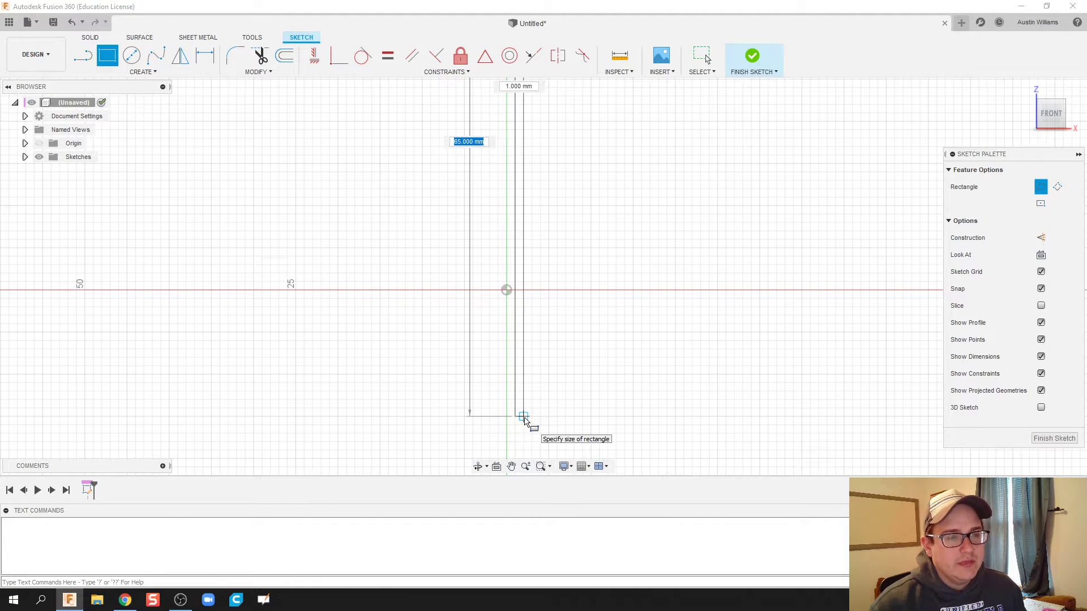
left_click(525, 420)
scroll(459, 348, "down", 5)
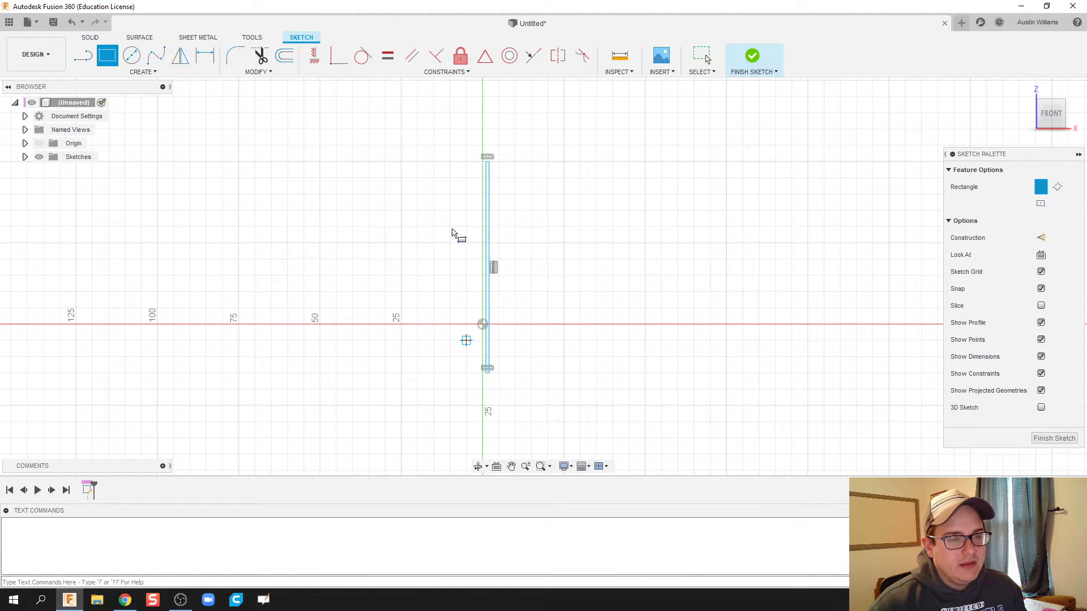
Step: Move a copy of the thin rectangle slightly to the left
key("Escape")
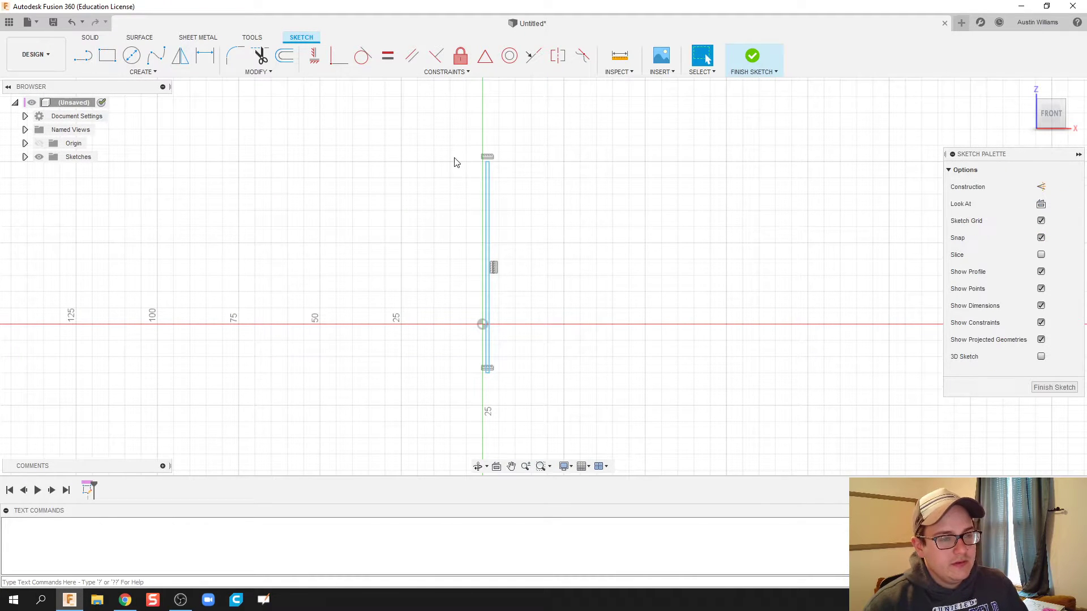
left_click_drag(458, 137, 540, 399)
left_click_drag(468, 134, 516, 397)
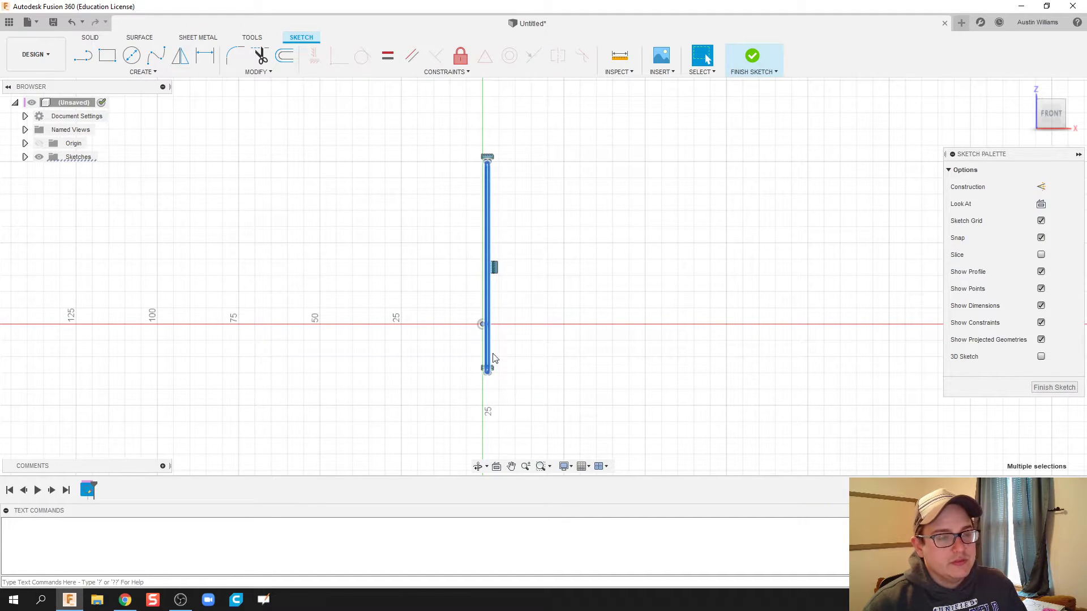
key("m")
left_click_drag(485, 338, 487, 340)
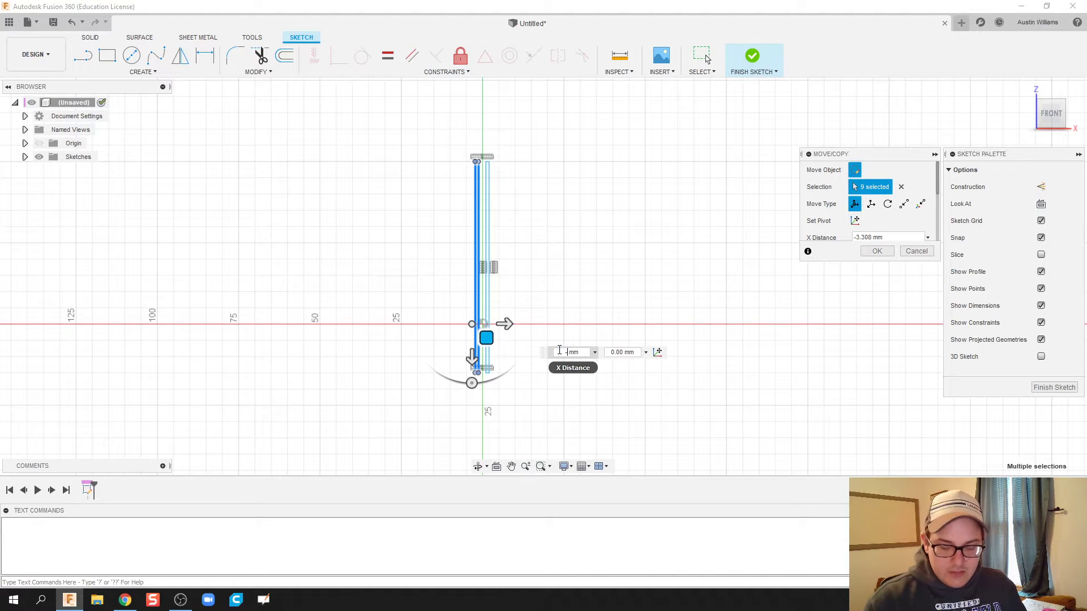
key("Return")
scroll(512, 338, "up", 3)
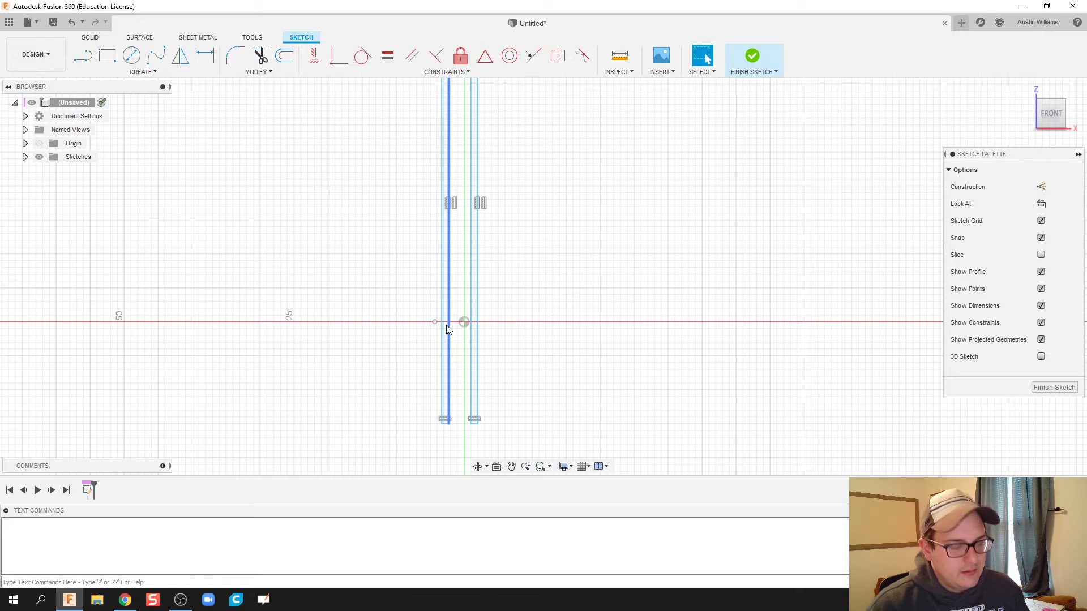
Step: Dimension the gap between the two rectangles as 1 mm
key("d")
left_click(450, 327)
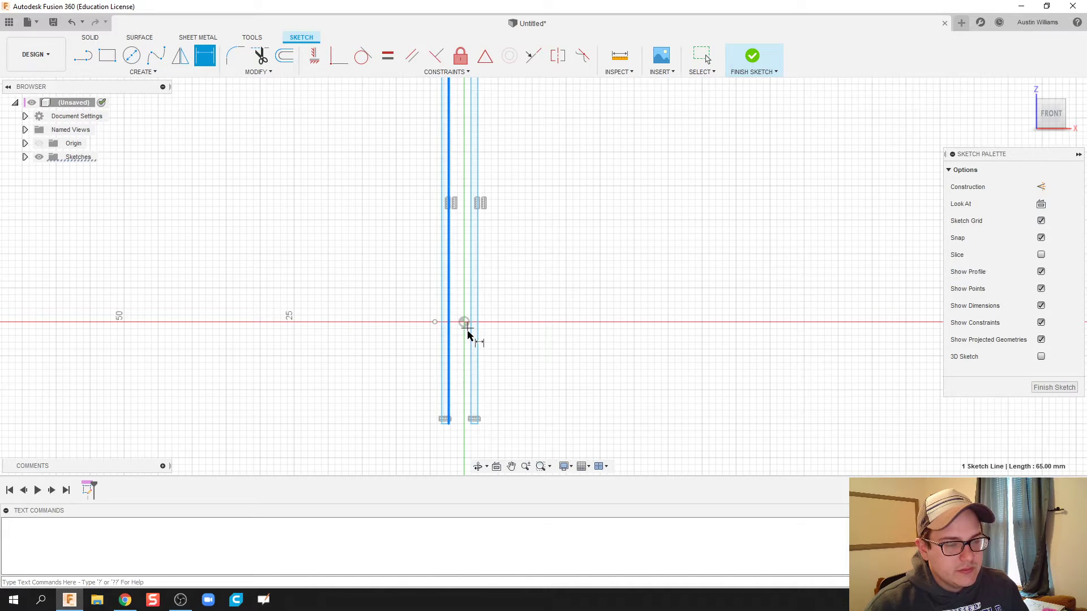
left_click(470, 339)
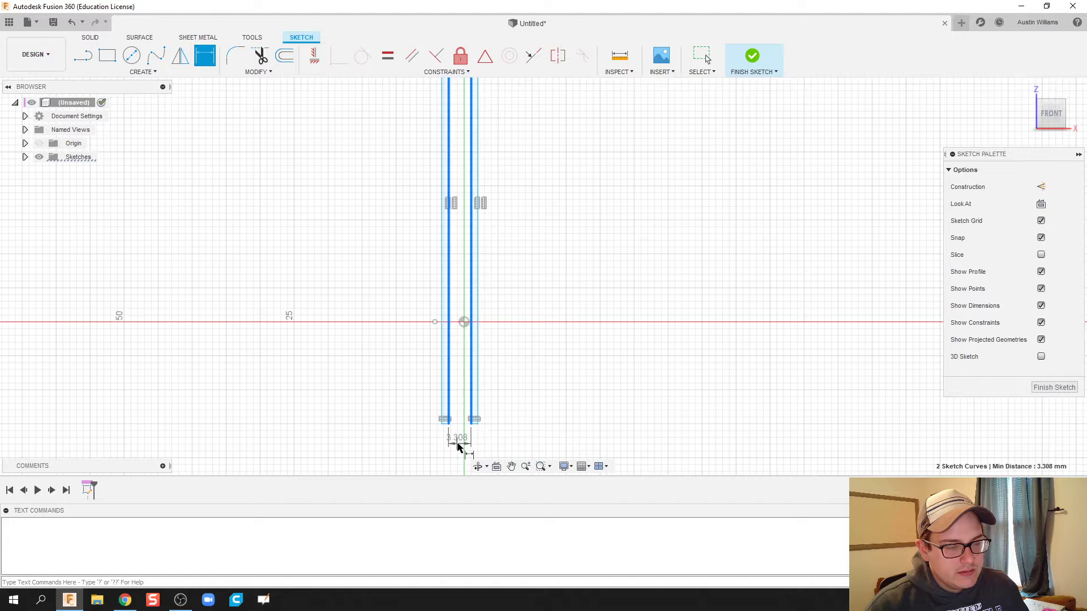
left_click(458, 449)
type("1")
key("Return")
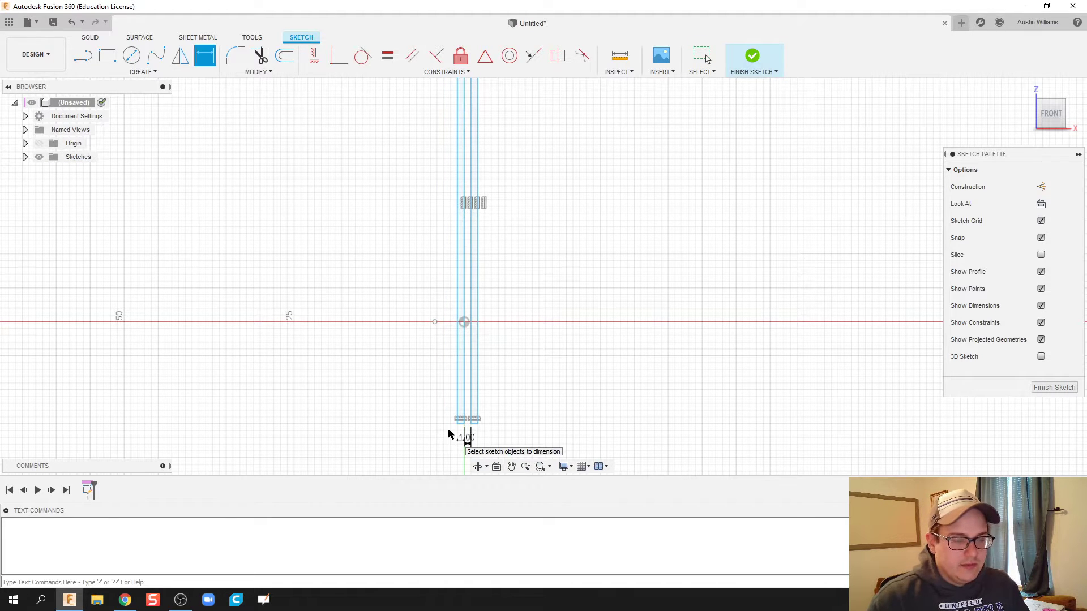
Step: Finish the sketch
scroll(493, 182, "down", 1)
scroll(485, 170, "up", 3)
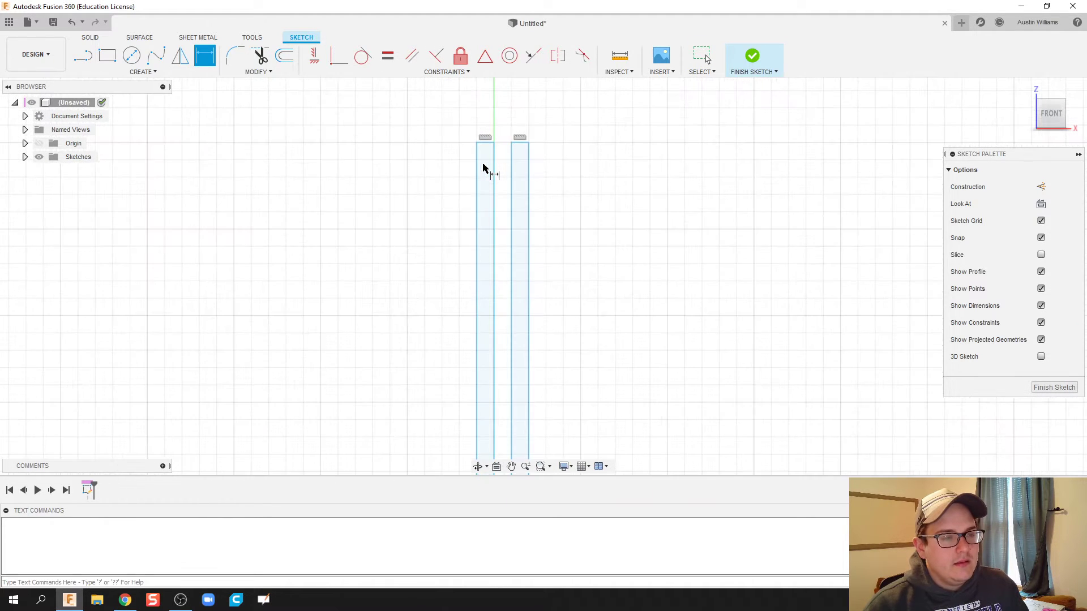
scroll(466, 206, "down", 3)
scroll(503, 177, "down", 4)
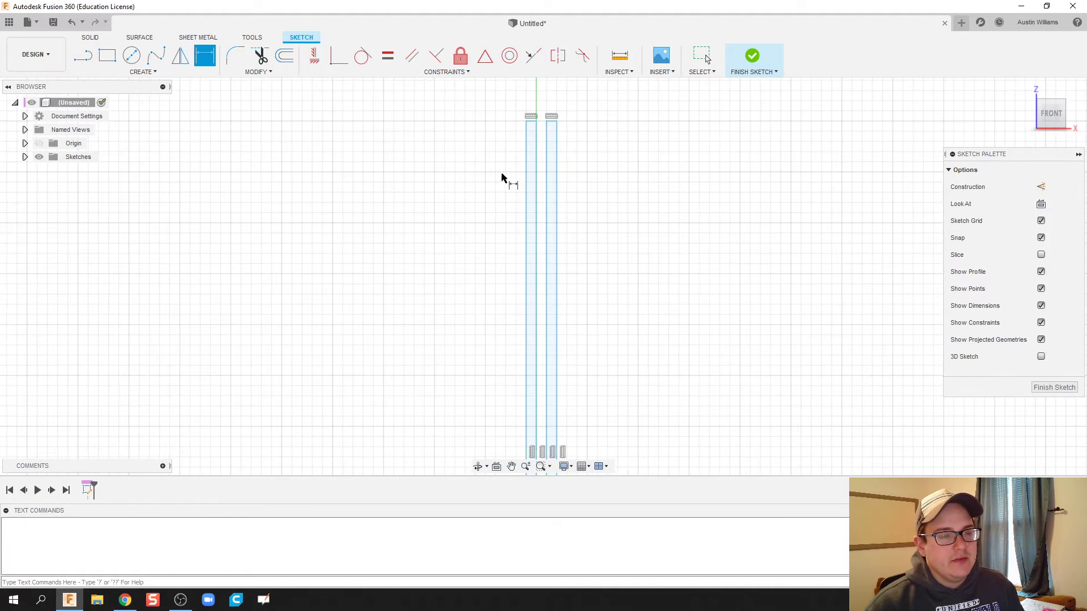
scroll(427, 251, "down", 1)
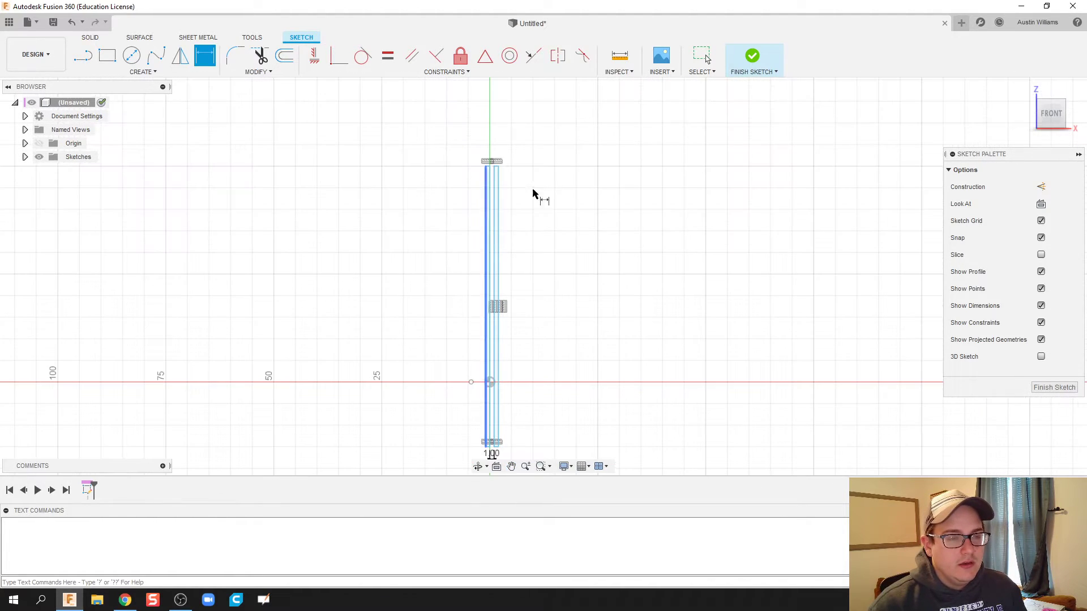
left_click(752, 56)
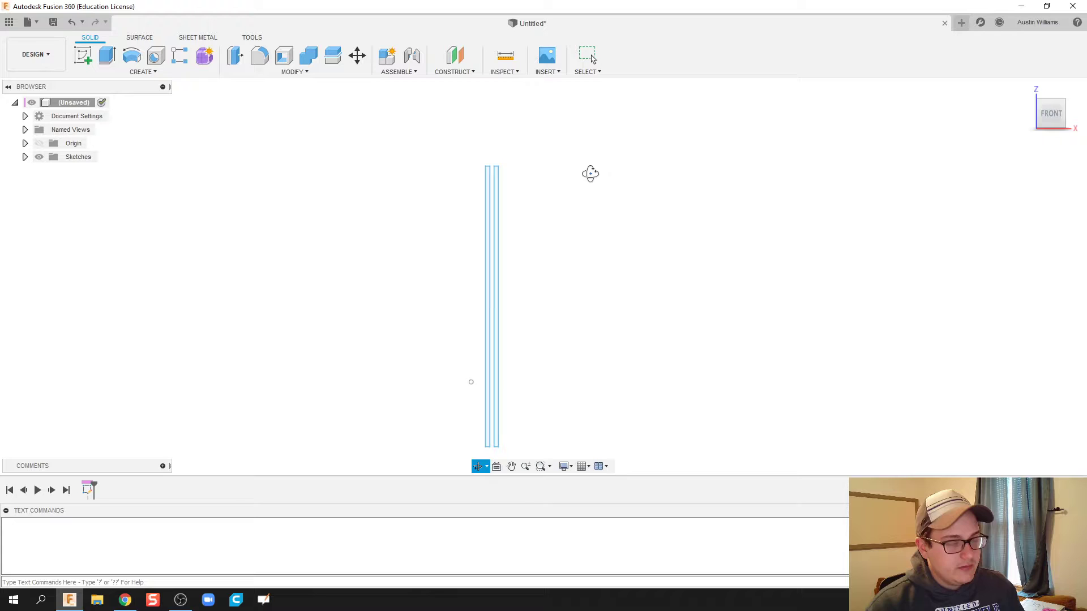
Step: Extrude both thin rectangle profiles 58 mm into two parallel plate bodies
mouse_move(589, 172)
middle_mouse_down("shift")
mouse_move(555, 207)
mouse_move(412, 200)
middle_mouse_up("shift")
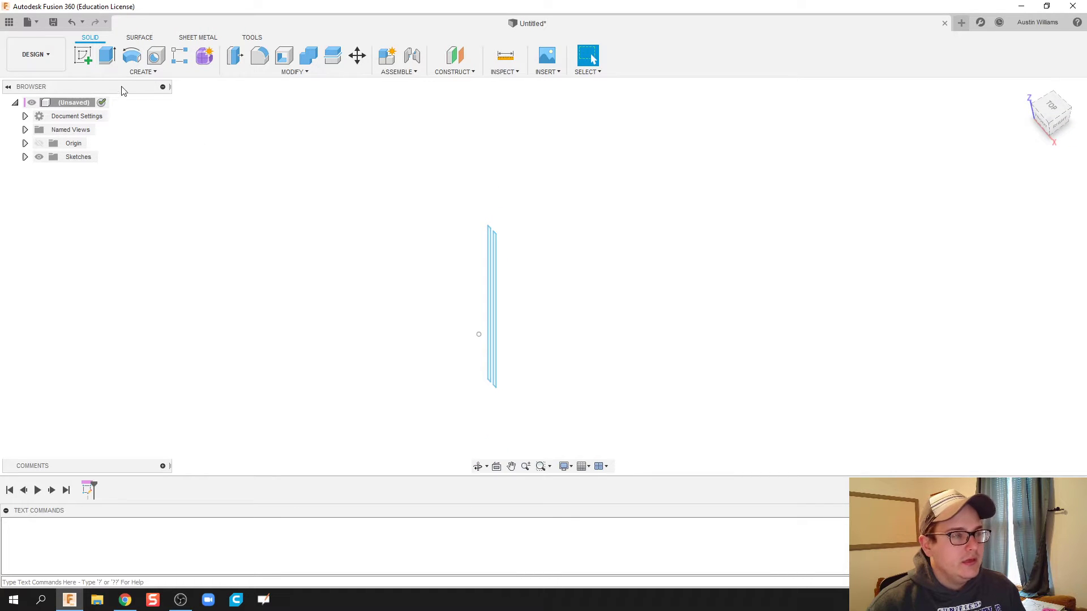
left_click(107, 55)
scroll(489, 249, "up", 1)
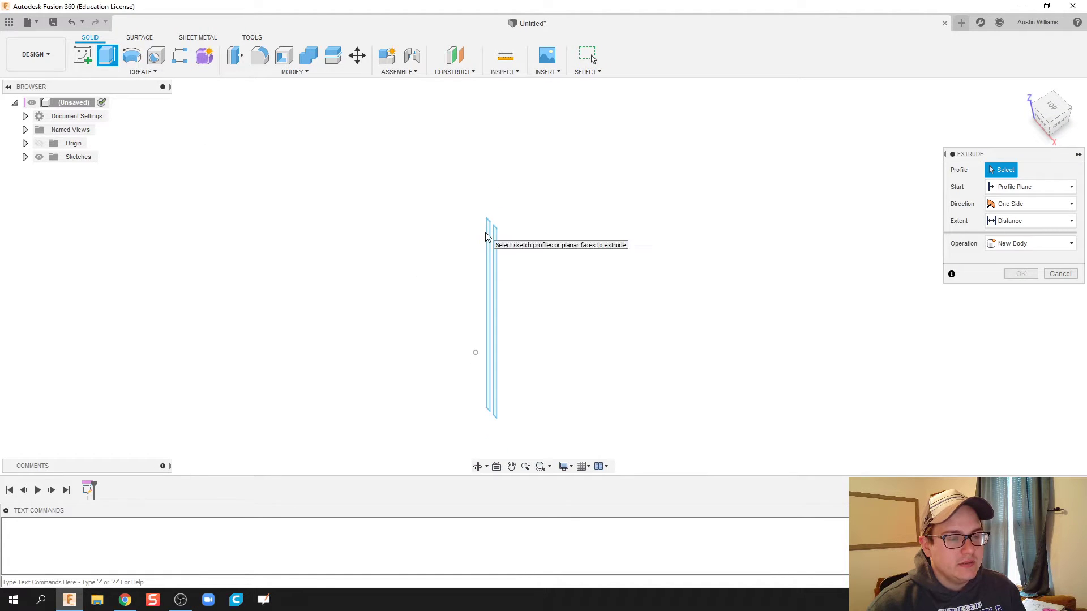
left_click(488, 233)
left_click(495, 250)
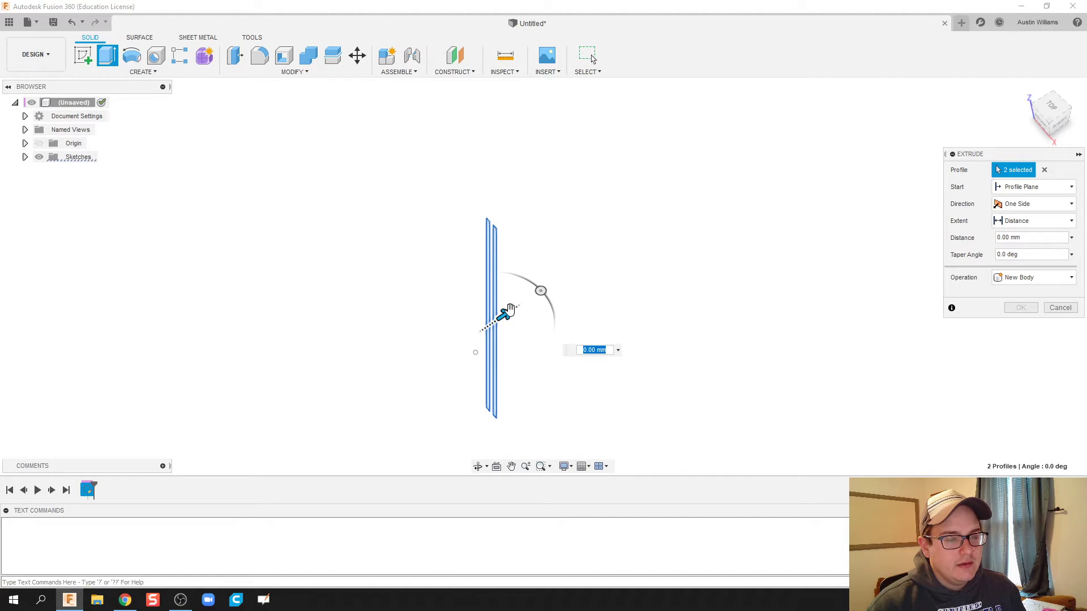
mouse_move(509, 310)
left_mouse_down()
mouse_move(784, 212)
mouse_move(742, 238)
left_mouse_up()
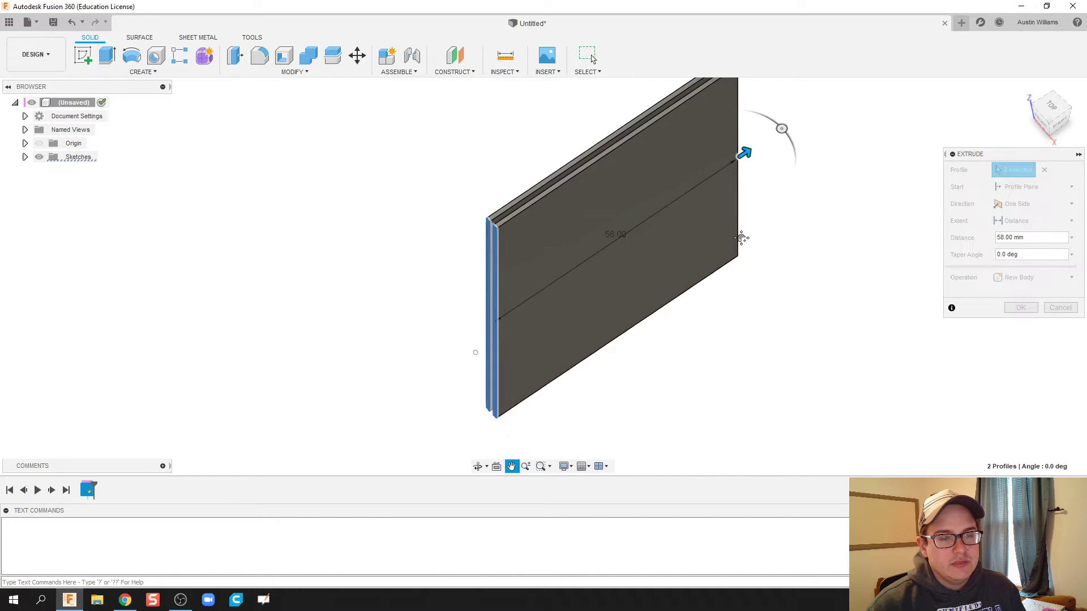
middle_click_drag(742, 238, 733, 313)
left_click(1038, 307)
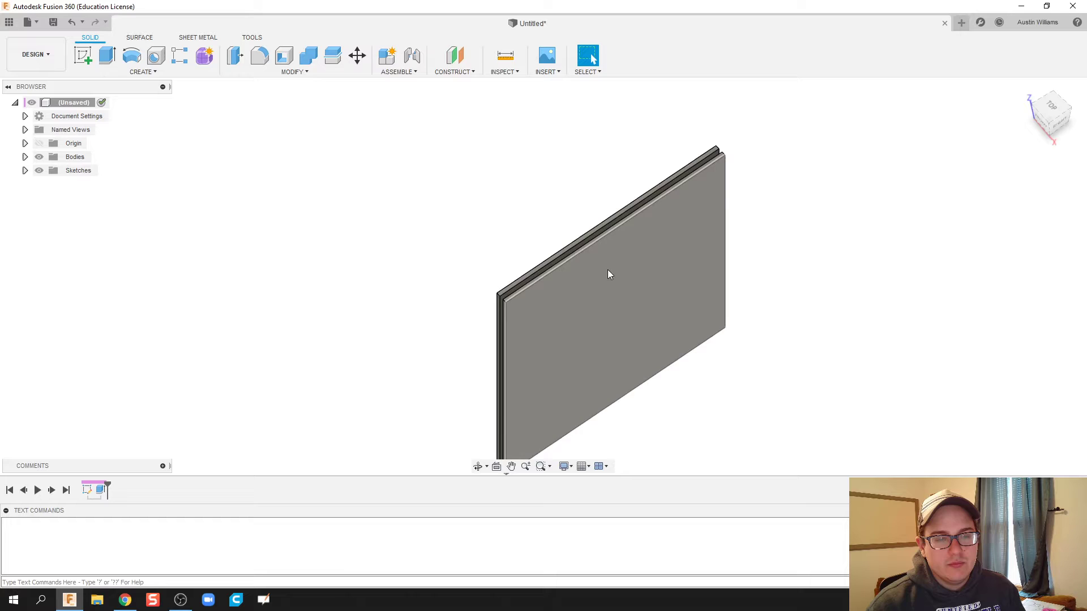
middle_click_drag(586, 168, 559, 205, "shift")
Step: Start a new sketch on the side face of the bars
left_click(83, 57)
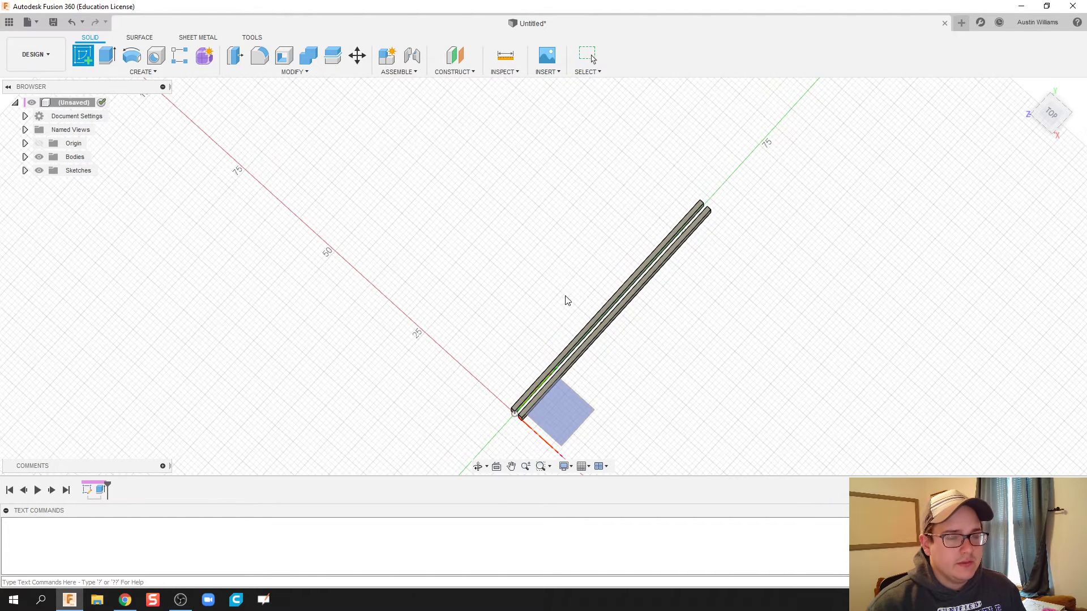
left_click(583, 332)
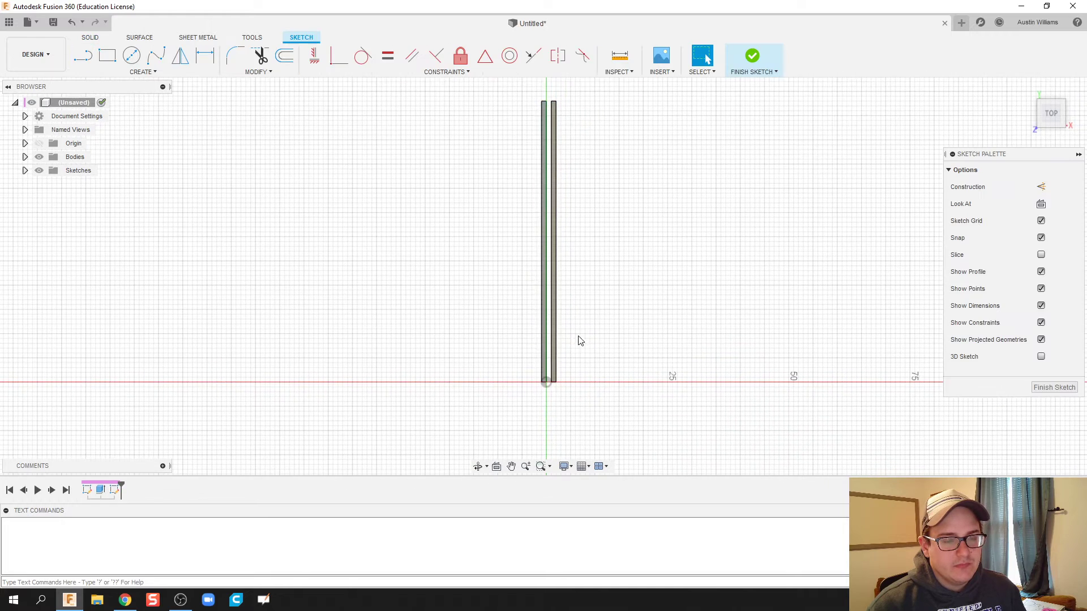
scroll(566, 343, "up", 5)
middle_click_drag(594, 405, 620, 314)
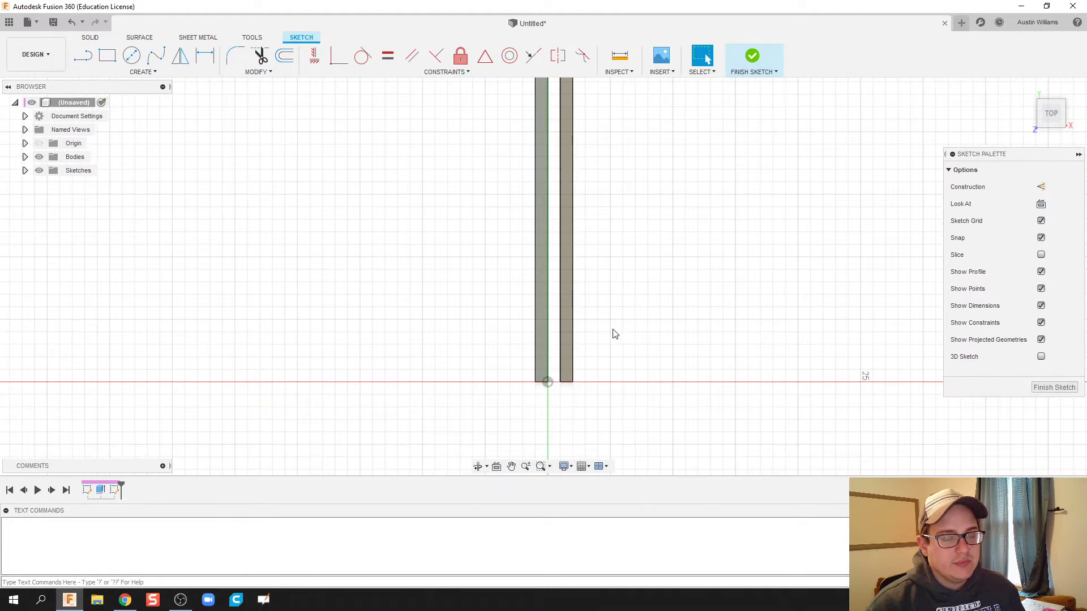
Step: Draw two diagonal lines from the origin to the other bar, forming a V rib
key("l")
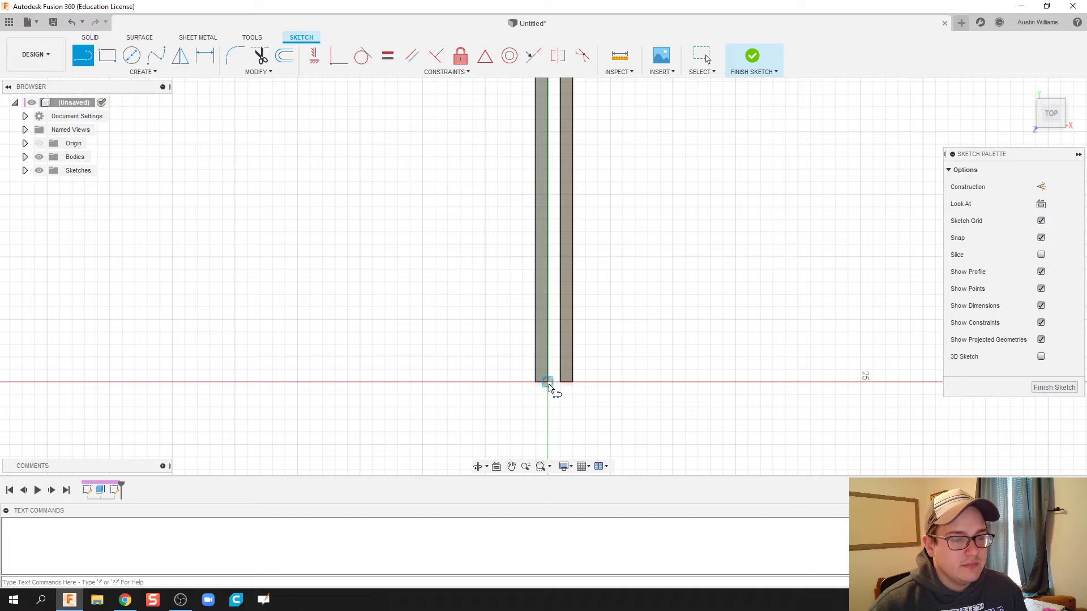
left_click(548, 382)
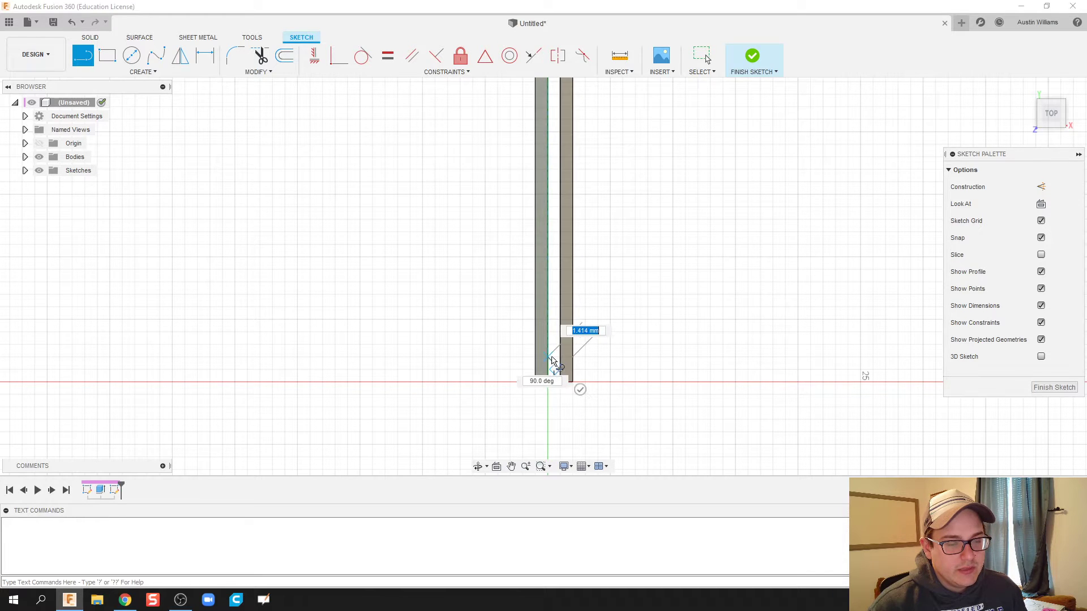
scroll(555, 382, "up", 5)
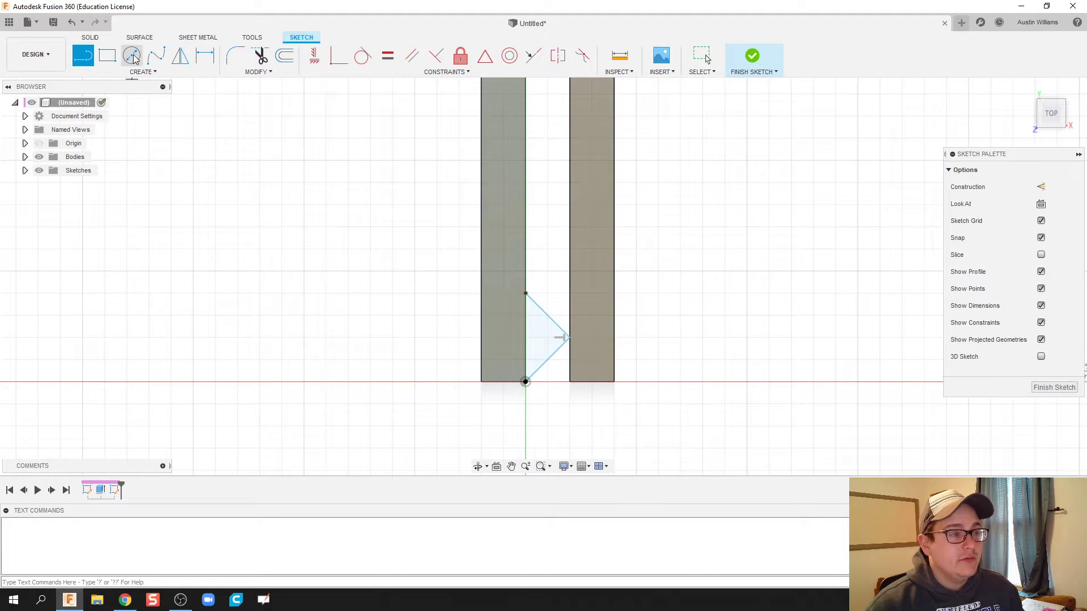
left_click(140, 72)
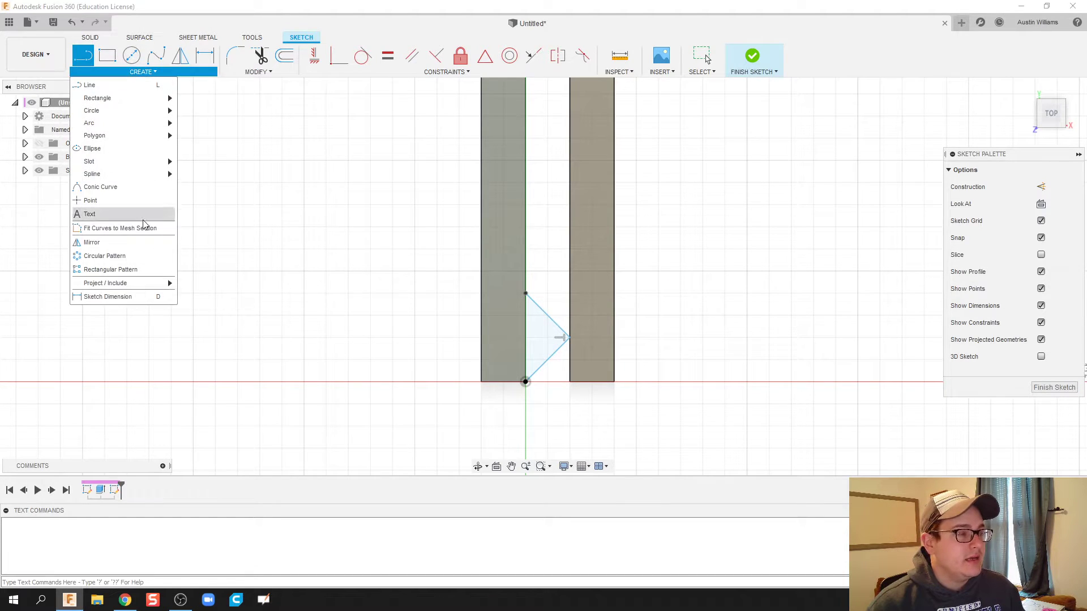
Step: Rectangular-pattern both diagonal lines over a -56.00 mm distance along the sheets
left_click(131, 270)
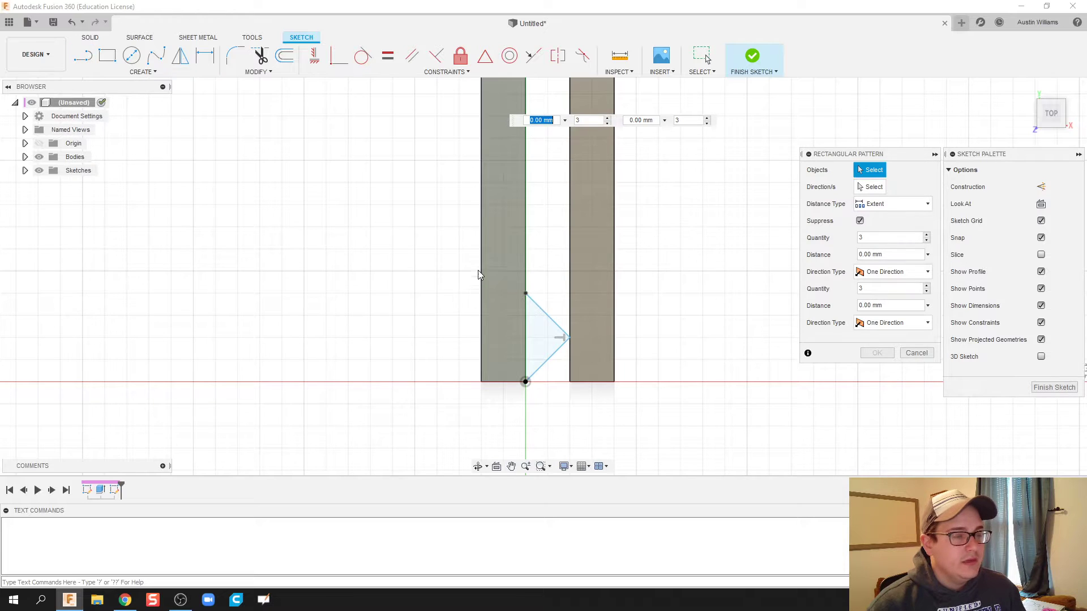
left_click(547, 323)
left_click(547, 361)
middle_click_drag(547, 361, 535, 392)
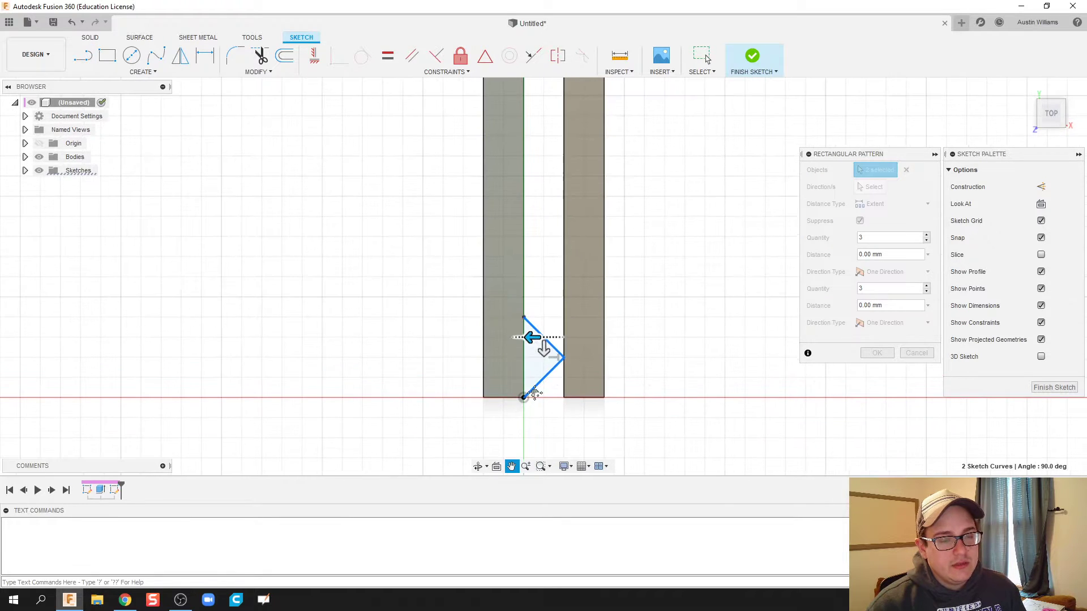
left_click_drag(544, 349, 541, 85)
scroll(533, 150, "down", 2)
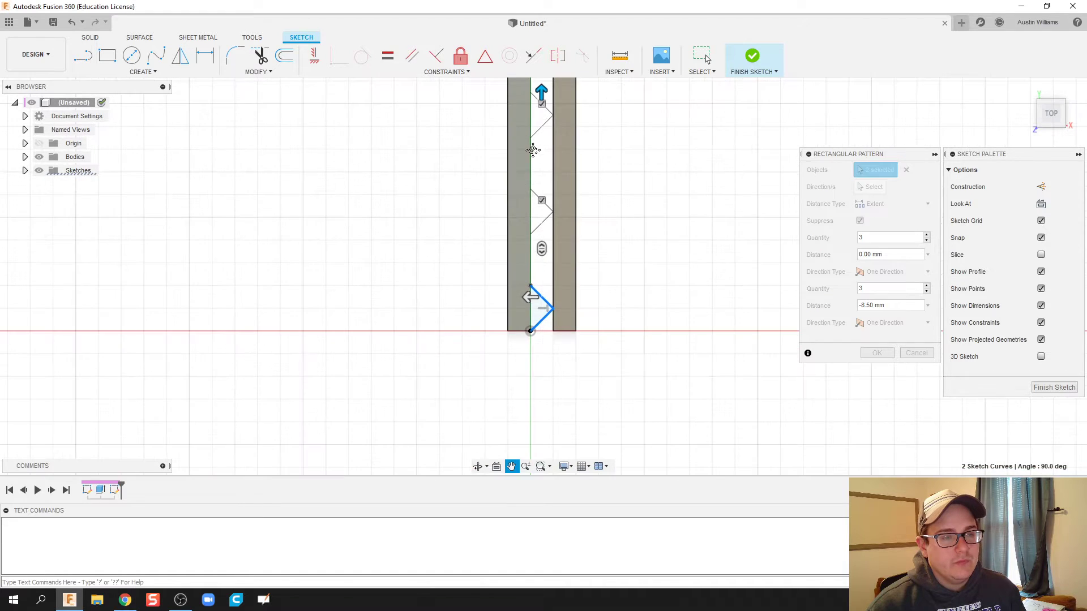
middle_click_drag(533, 149, 551, 323)
left_click_drag(553, 320, 553, 91)
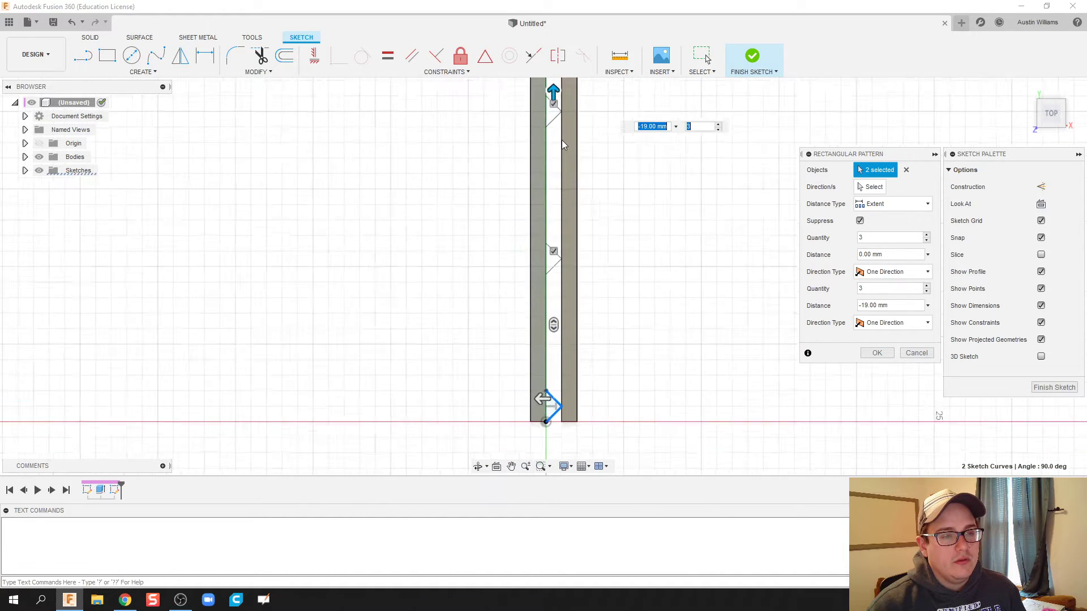
scroll(563, 146, "down", 1)
middle_click_drag(562, 146, 556, 323)
left_click_drag(545, 288, 544, 87)
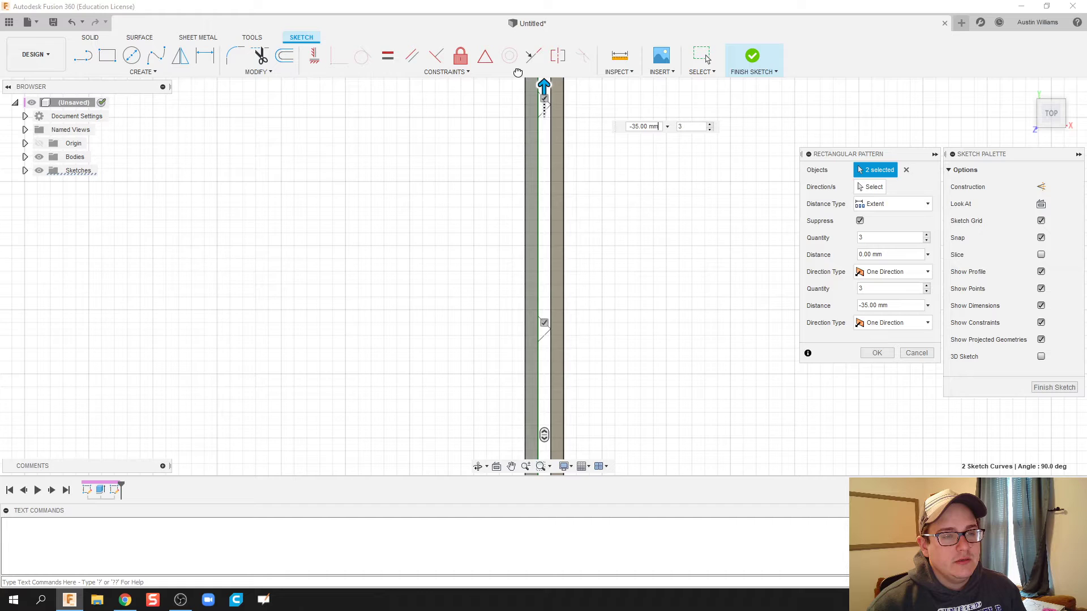
scroll(543, 88, "down", 1)
middle_click_drag(543, 87, 546, 205)
scroll(545, 205, "down", 1)
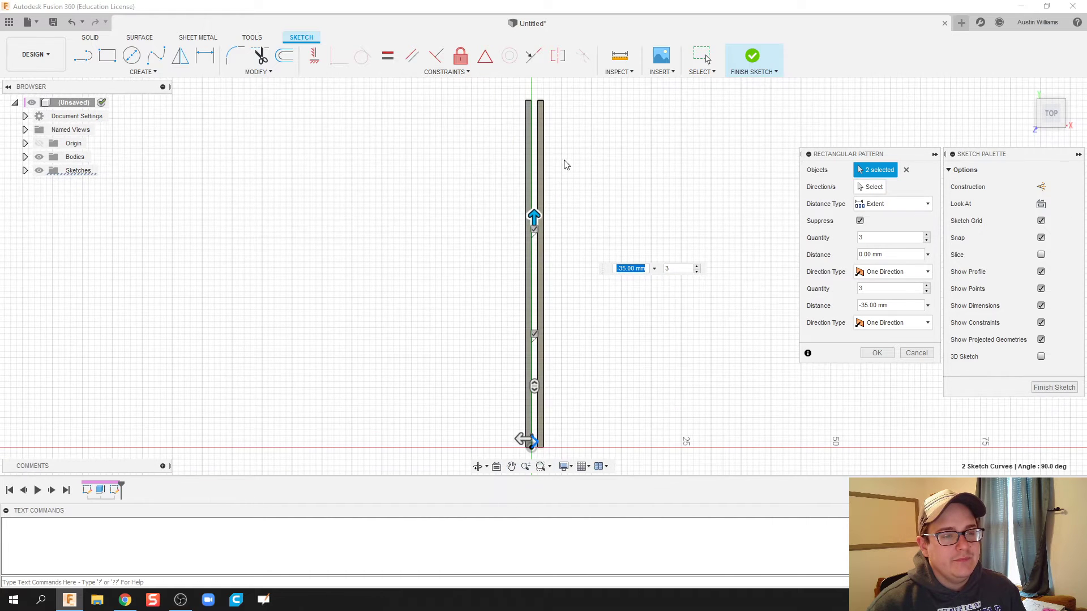
left_click_drag(534, 212, 531, 102)
scroll(532, 102, "up", 5)
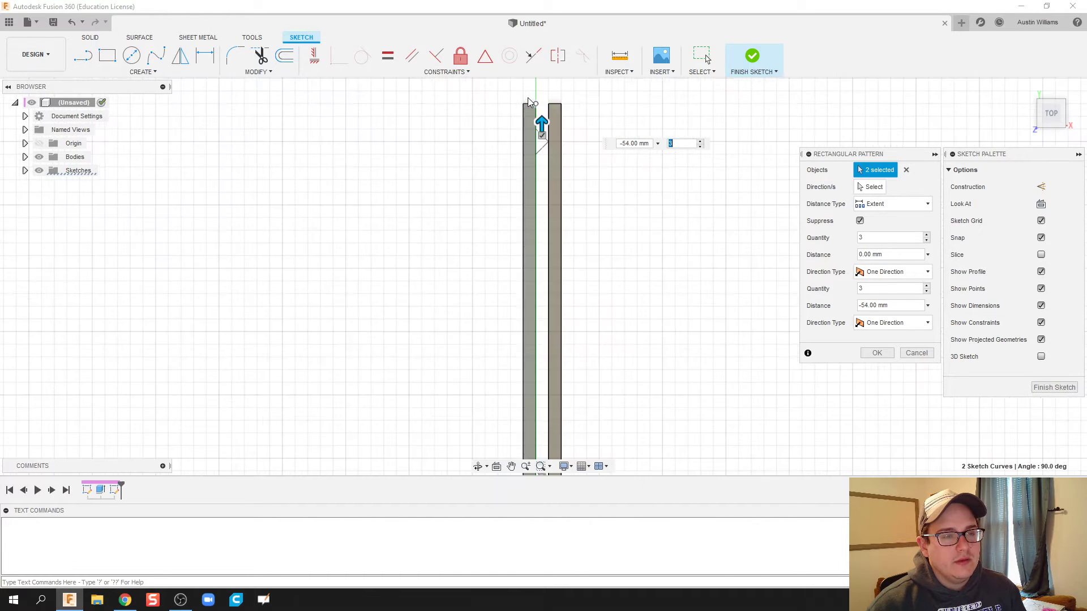
left_click_drag(552, 146, 552, 103)
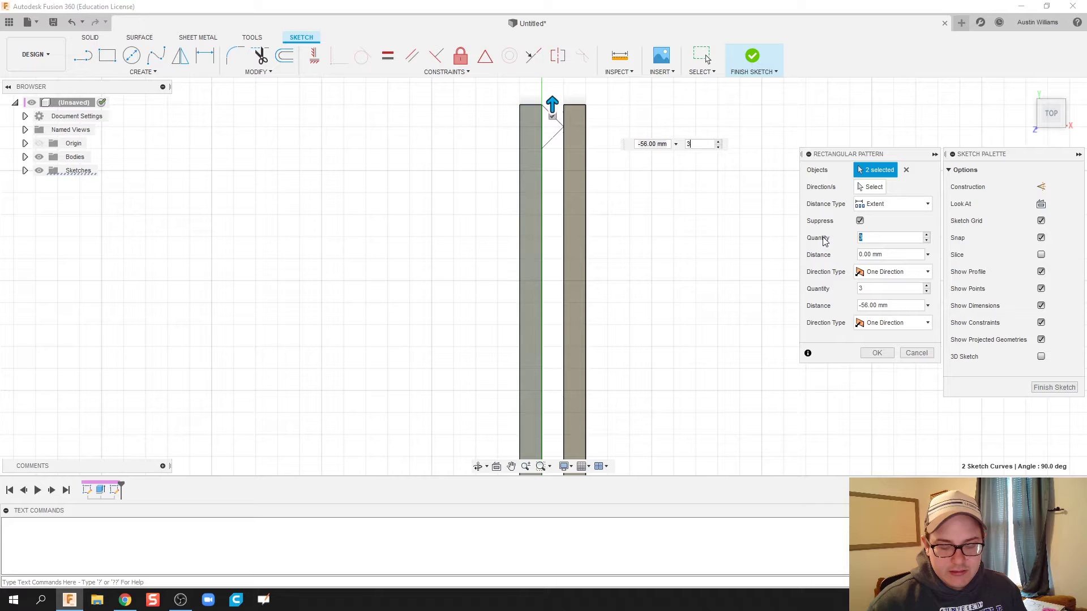
scroll(654, 269, "up", 2)
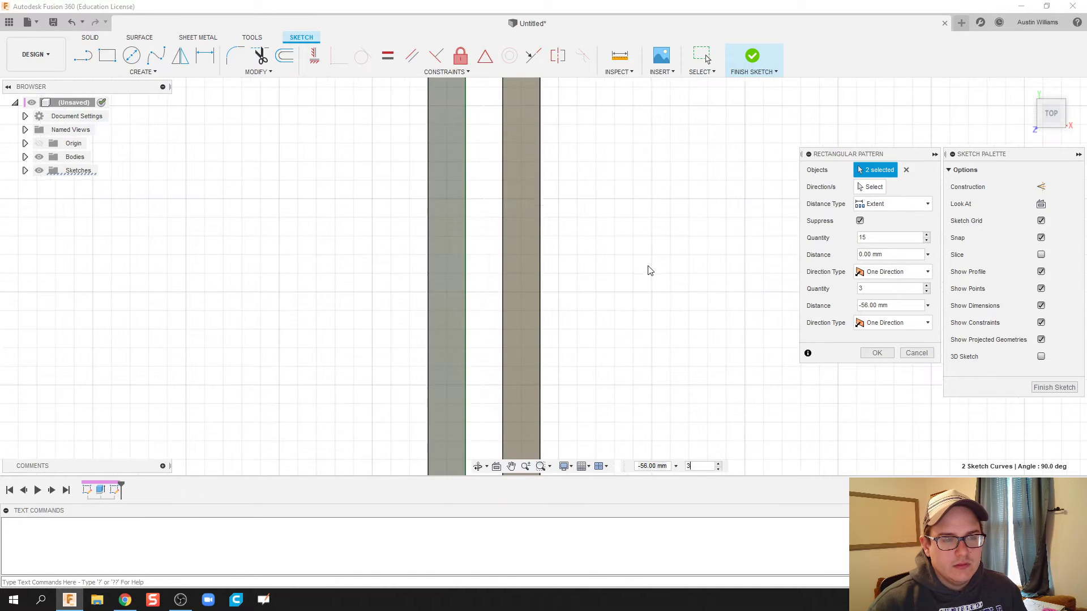
scroll(651, 270, "down", 4)
Step: Set the pattern quantities to 1 and 25, then commit the pattern
left_click(884, 238)
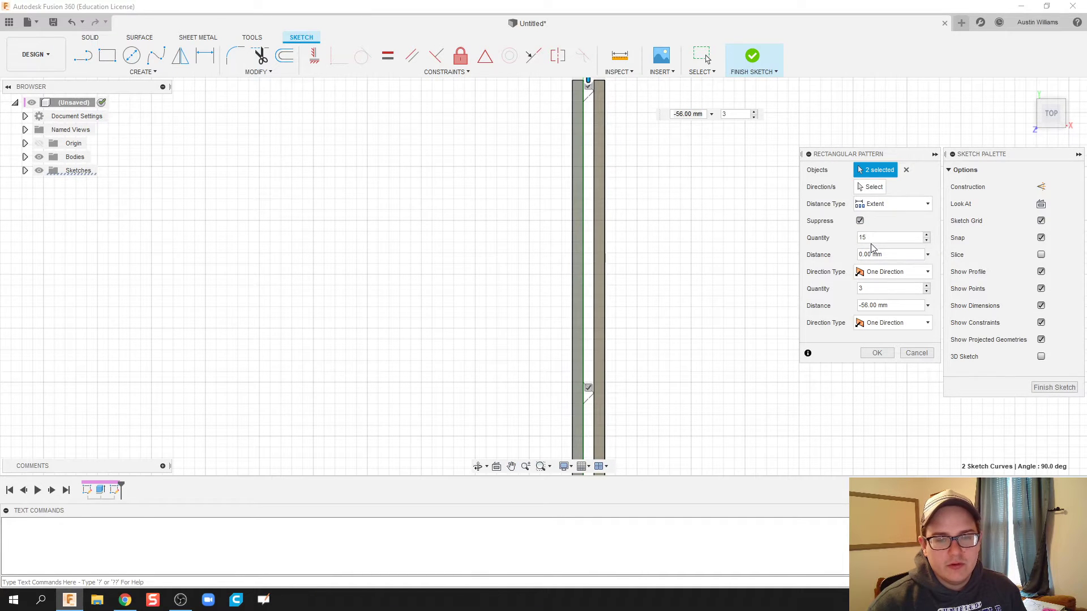
key("BackSpace")
type("3")
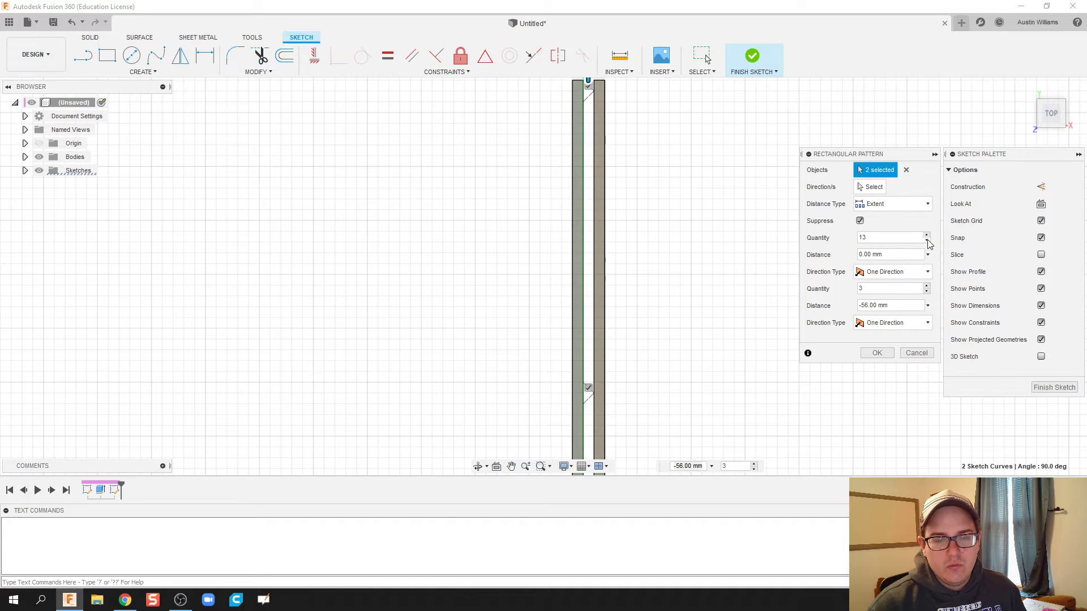
left_click(927, 241)
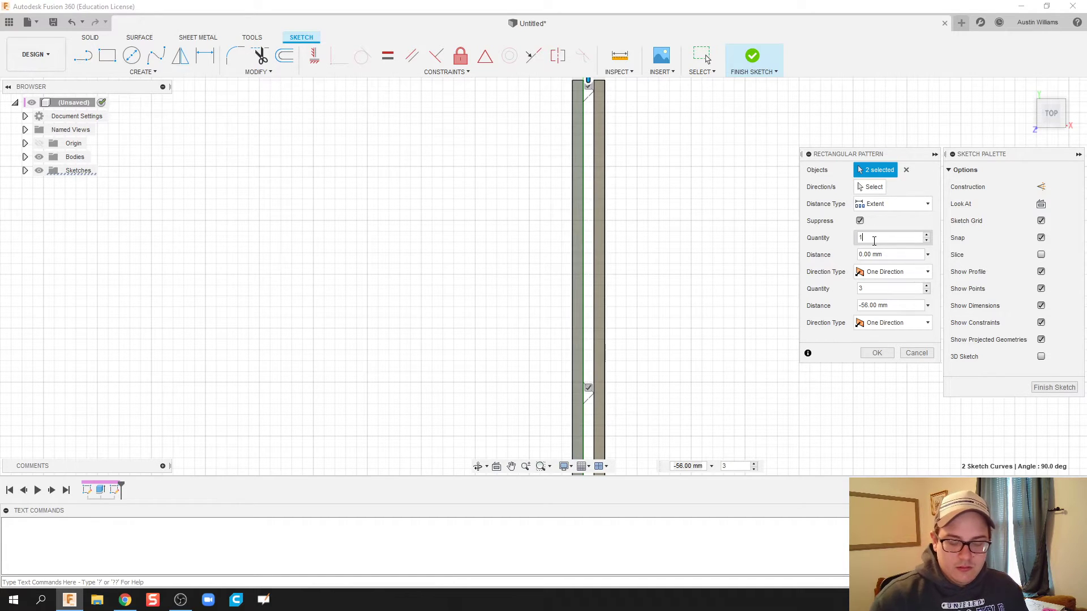
left_click(869, 287)
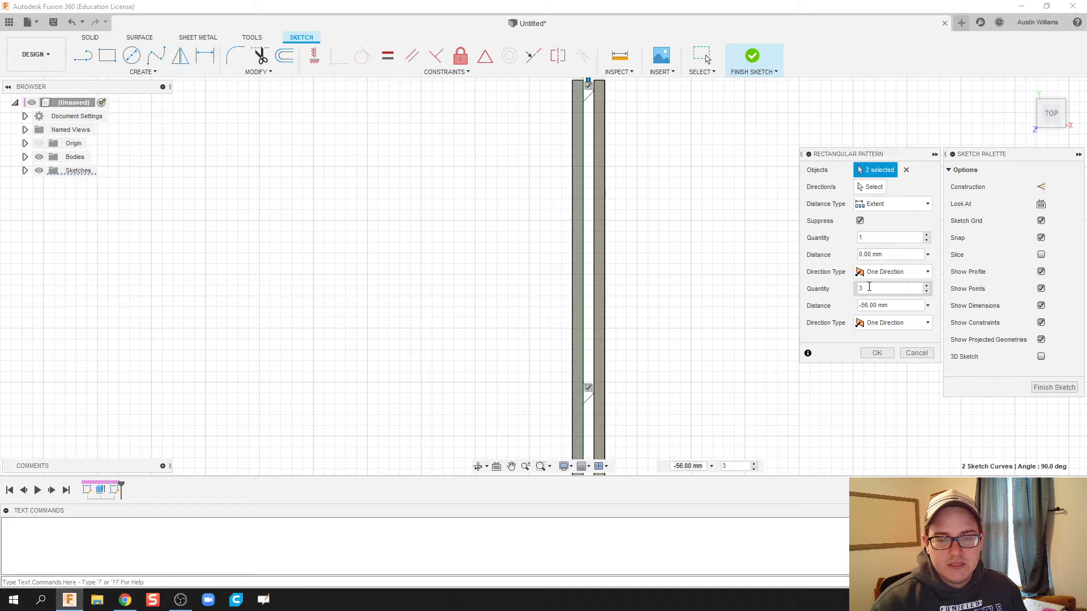
type("15")
key("Tab")
scroll(663, 238, "down", 3)
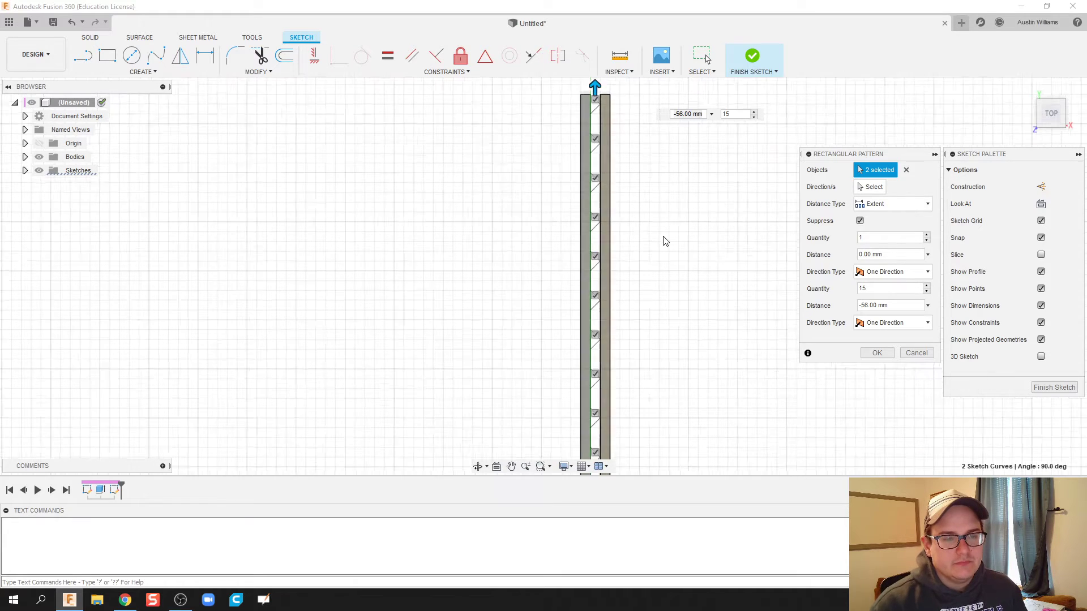
scroll(644, 242, "up", 3)
scroll(637, 238, "up", 4)
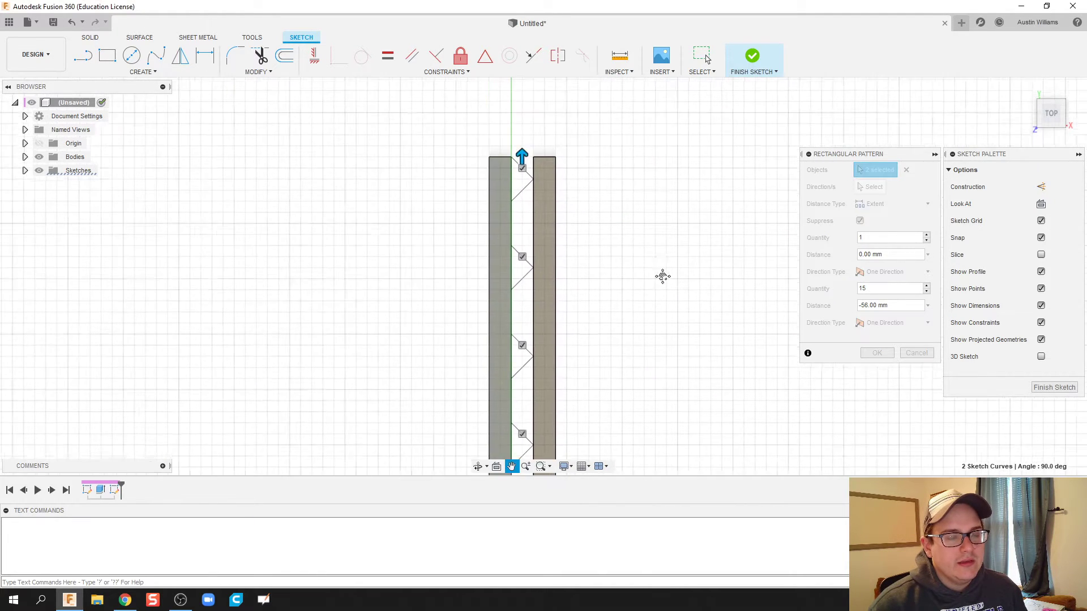
left_click(927, 286)
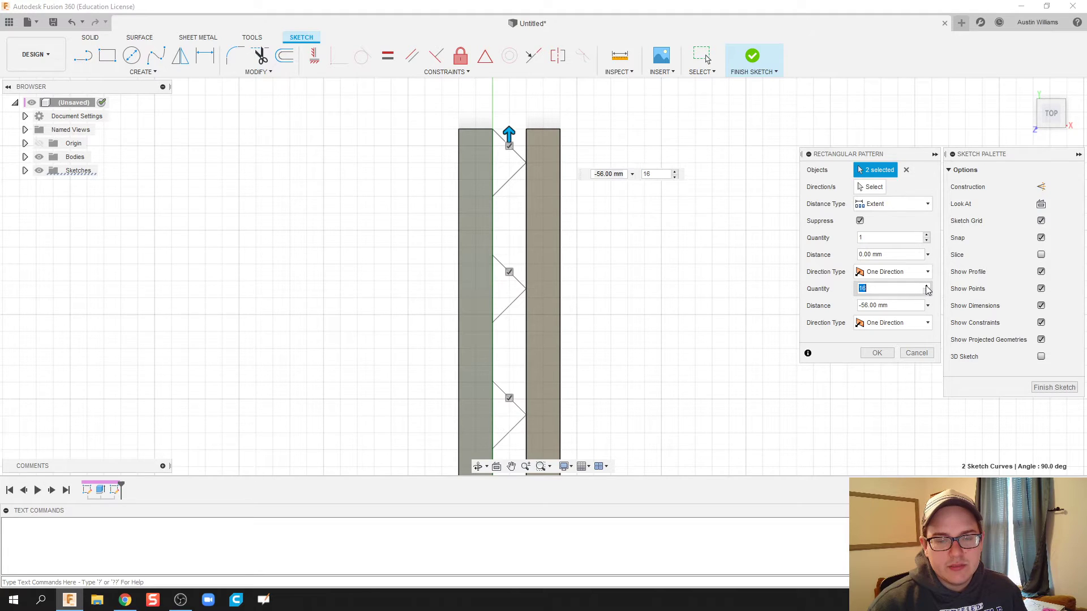
left_click(927, 286)
left_click(927, 287)
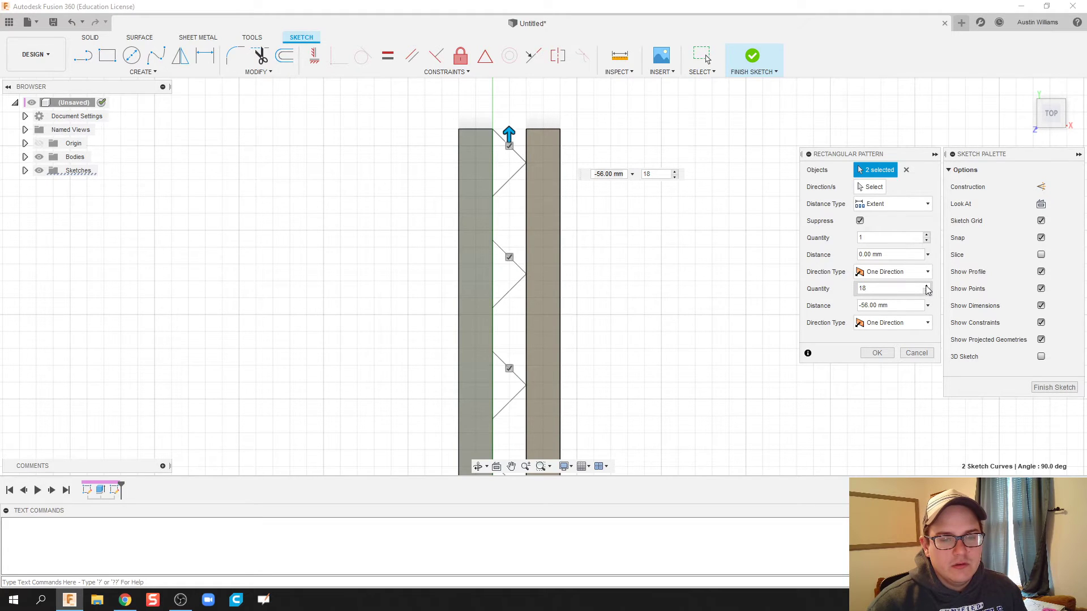
left_click(927, 287)
left_click(927, 287)
left_click(927, 287)
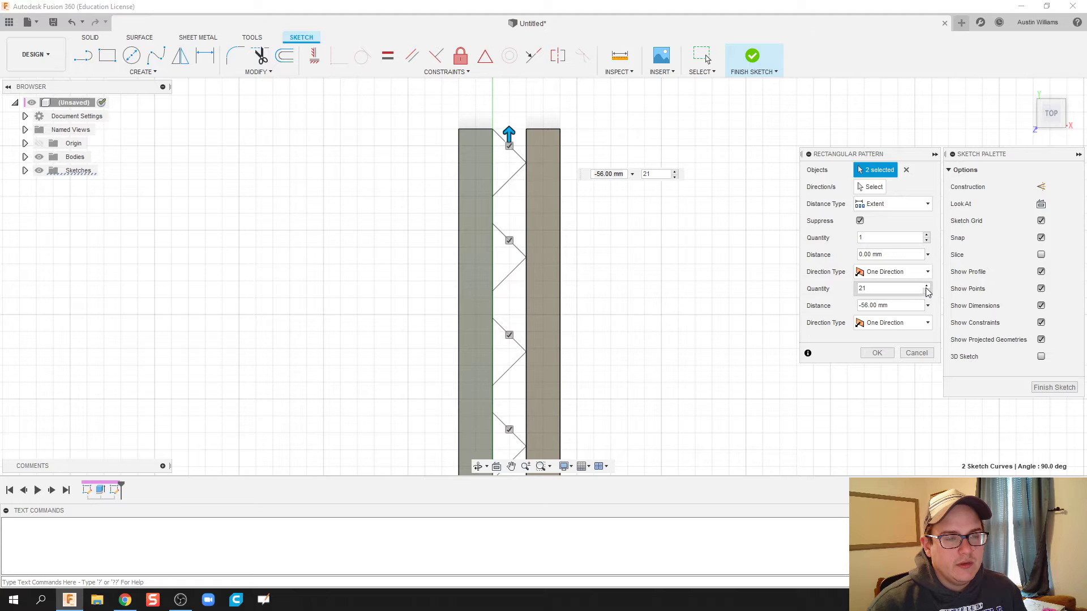
left_click(927, 286)
left_click(927, 286)
left_click(927, 286)
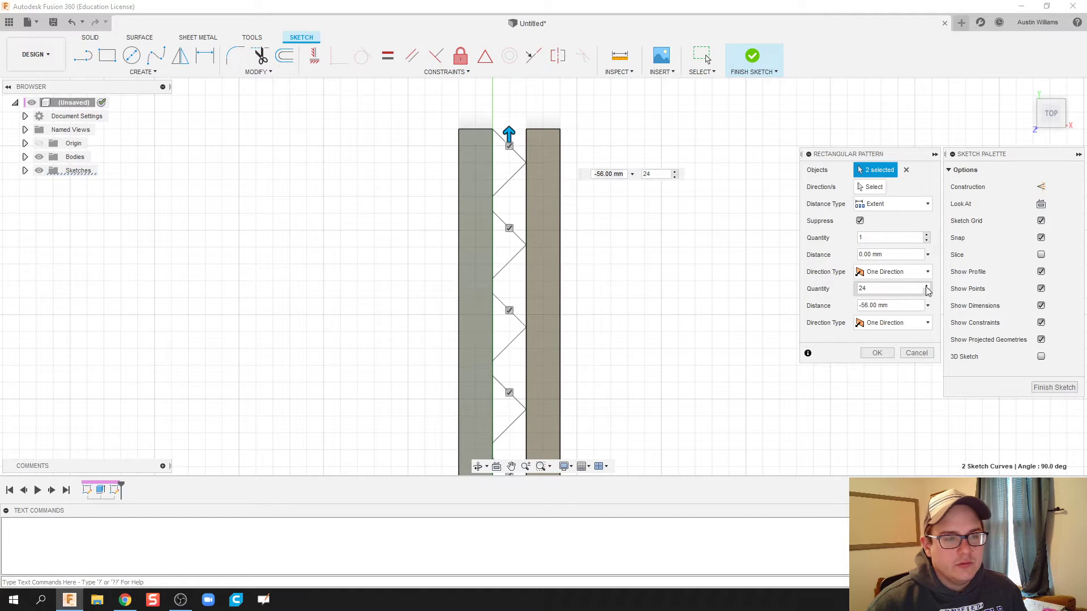
left_click(926, 286)
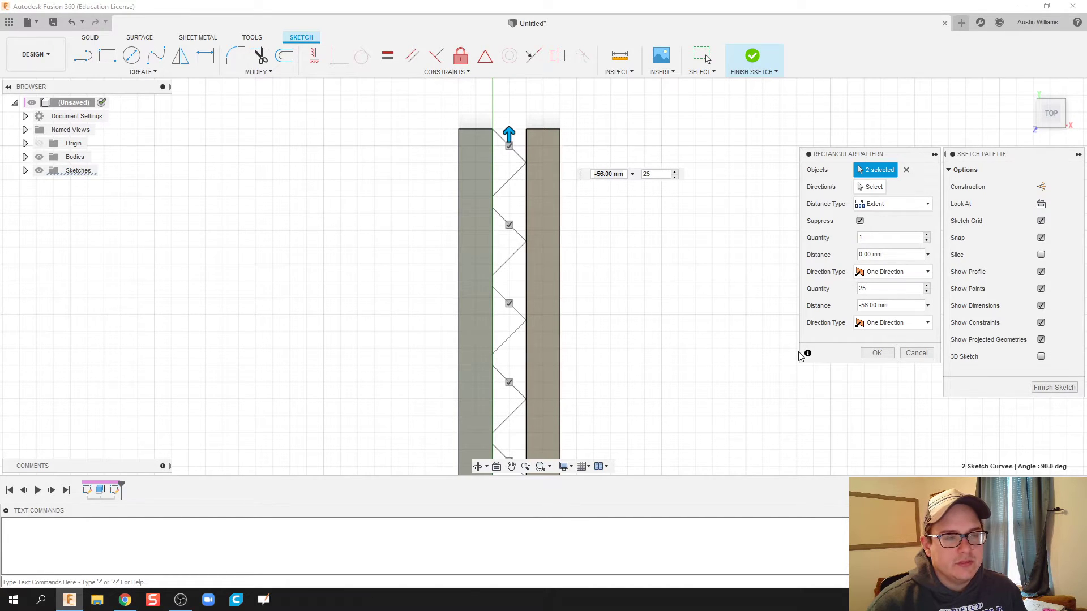
left_click(876, 353)
Step: Finish the zigzag sketch
scroll(617, 345, "down", 2)
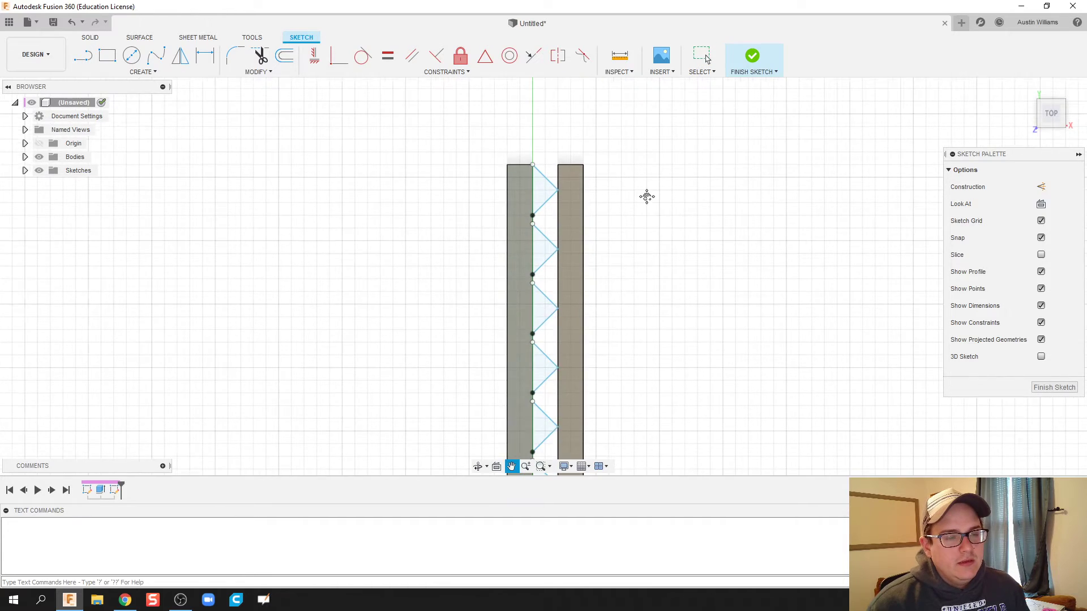
scroll(679, 283, "down", 5)
scroll(679, 283, "down", 3)
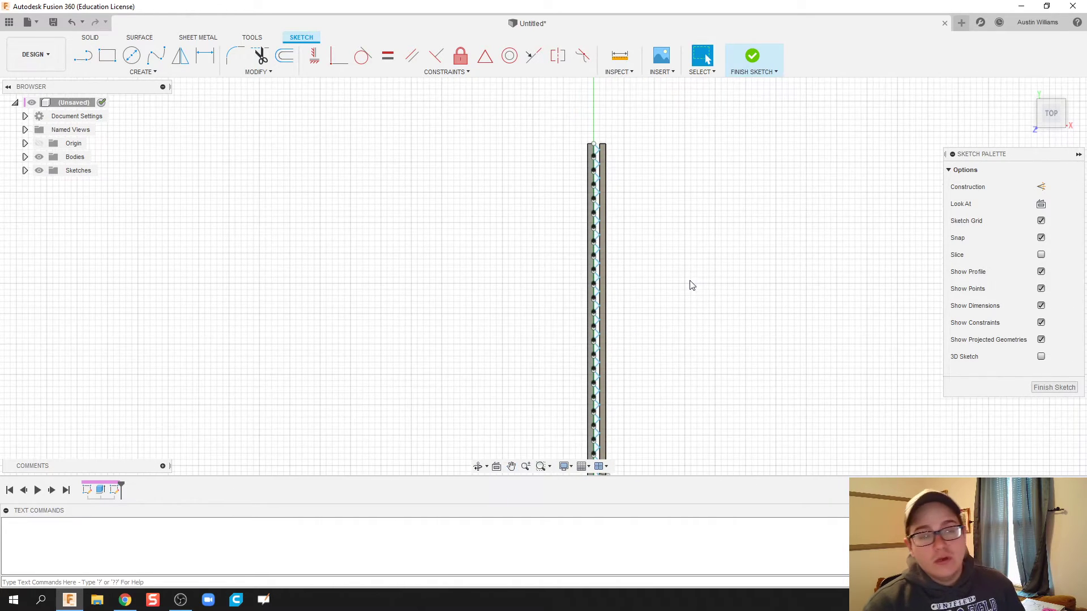
scroll(696, 288, "down", 2)
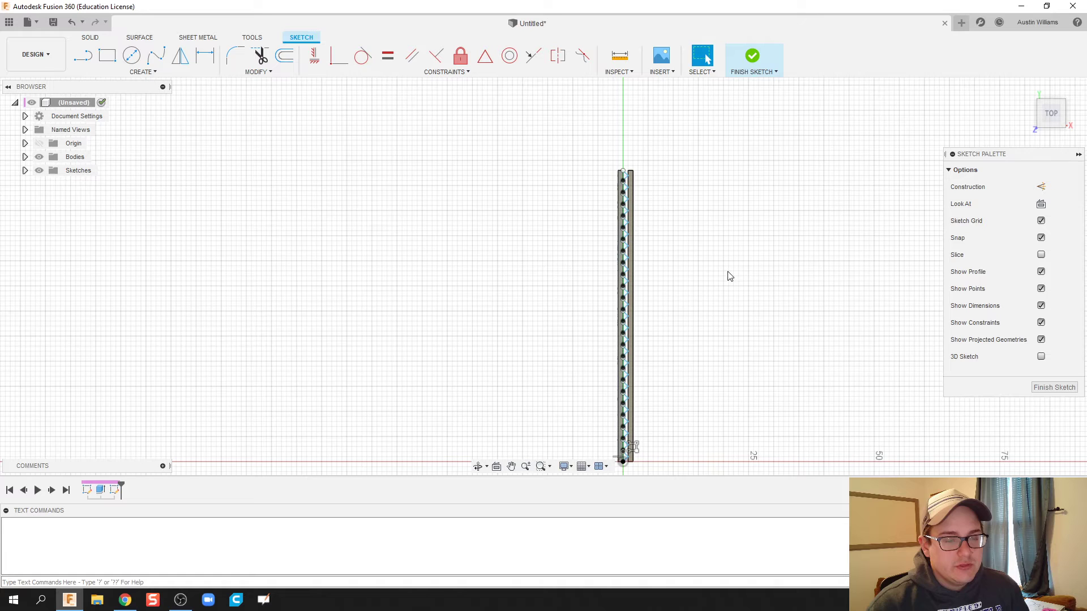
middle_click_drag(725, 274, 709, 215)
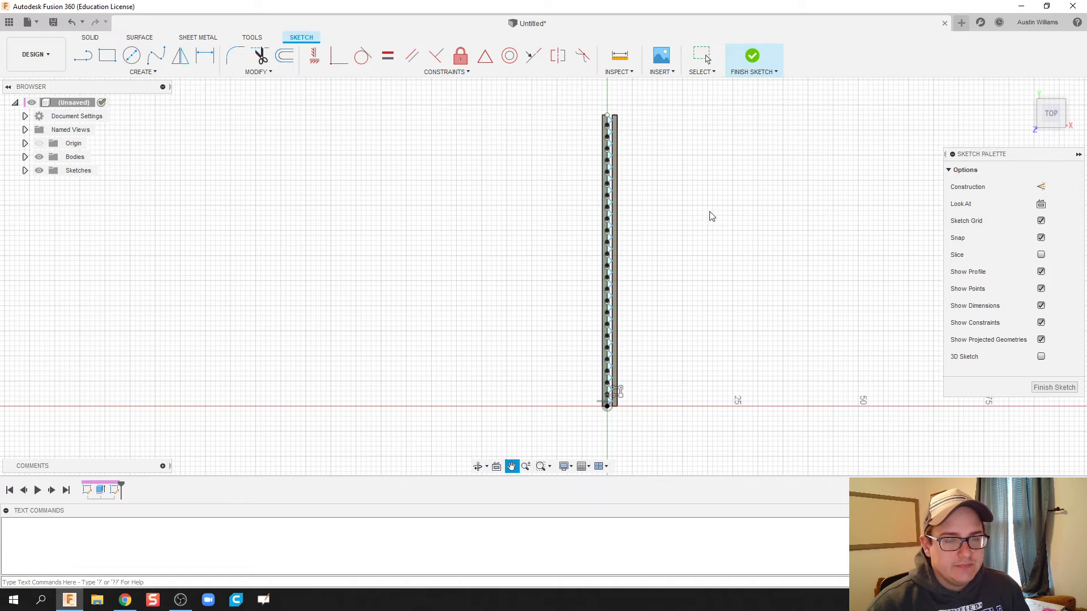
left_click(748, 59)
Step: Start a Web feature and window-select all 26 zigzag sketch curves
left_click(145, 72)
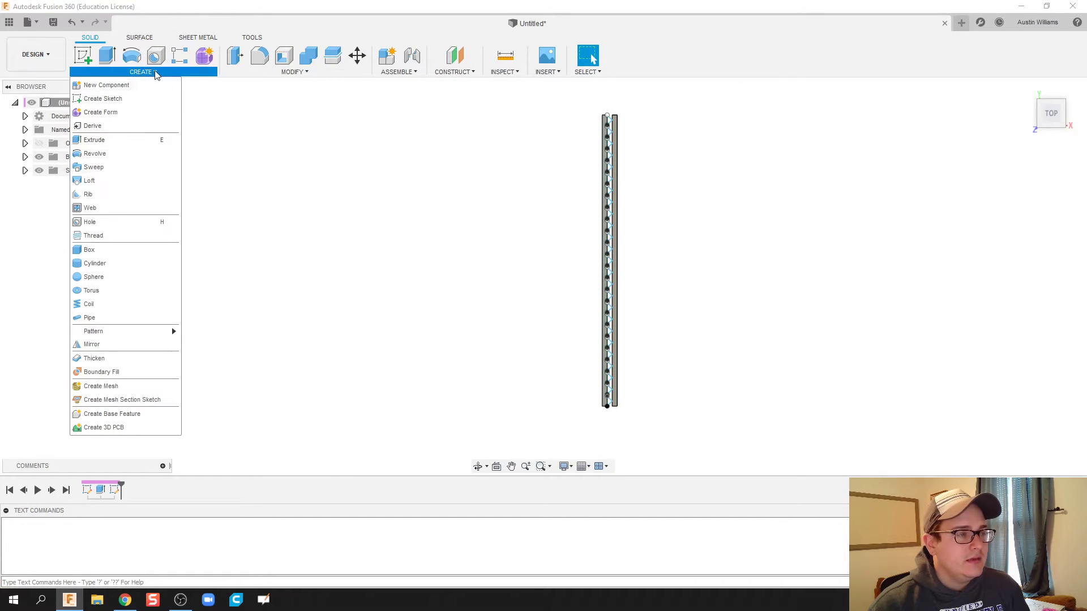
left_click(85, 210)
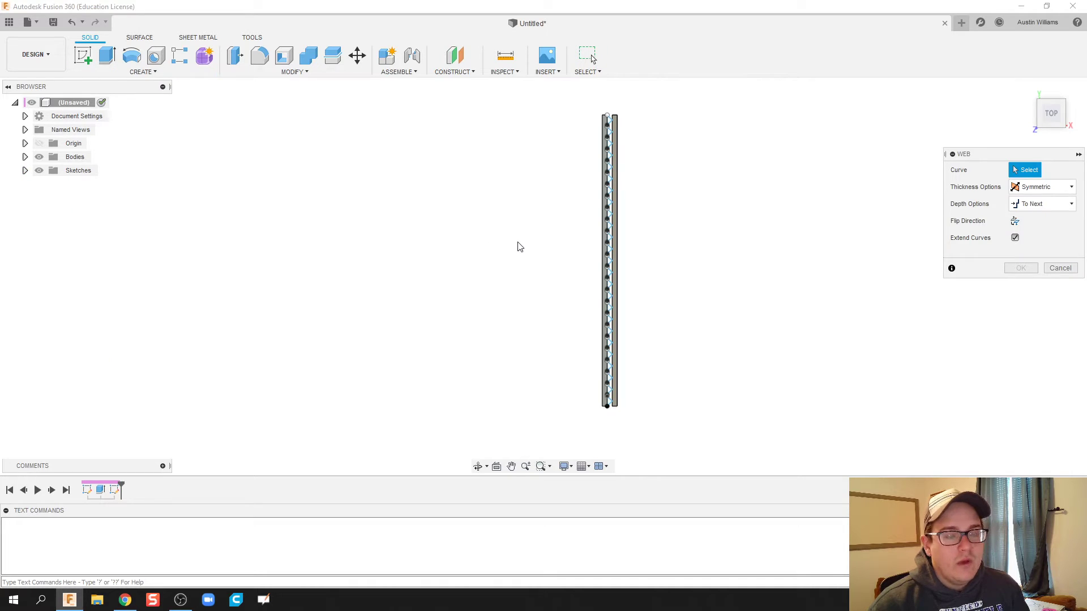
middle_click_drag(519, 247, 418, 251)
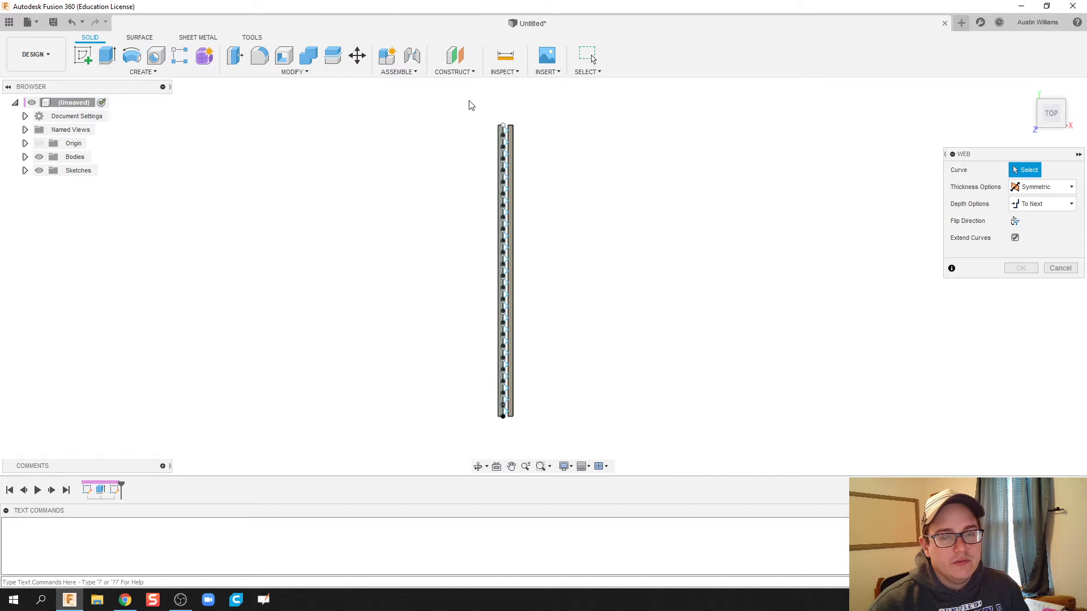
mouse_move(470, 106)
left_mouse_down()
mouse_move(587, 381)
mouse_move(545, 444)
left_mouse_up()
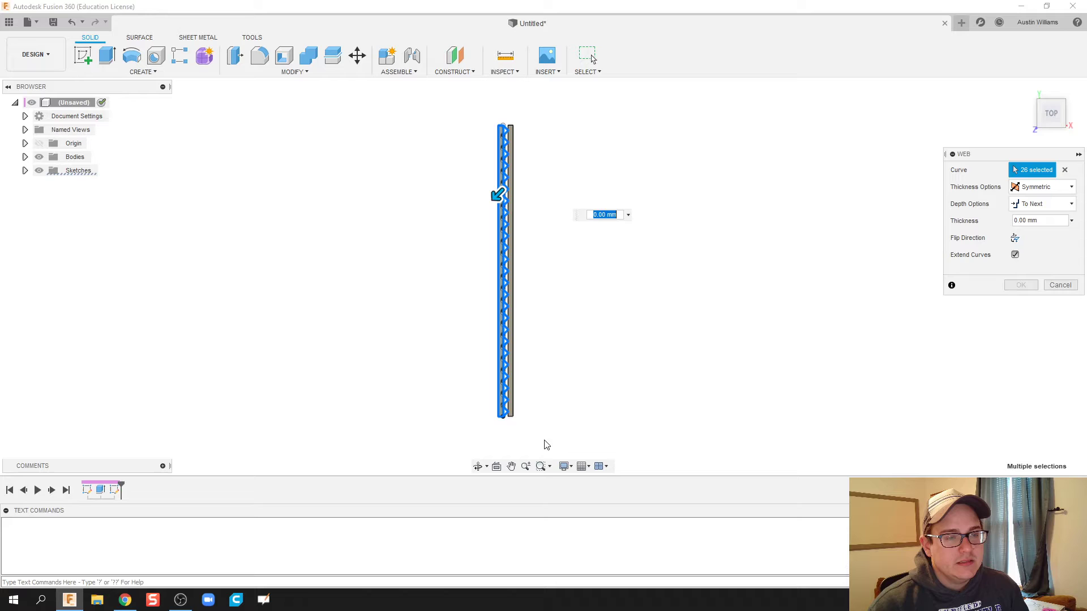
scroll(532, 369, "up", 3)
scroll(507, 344, "down", 2)
middle_click_drag(563, 338, 566, 368)
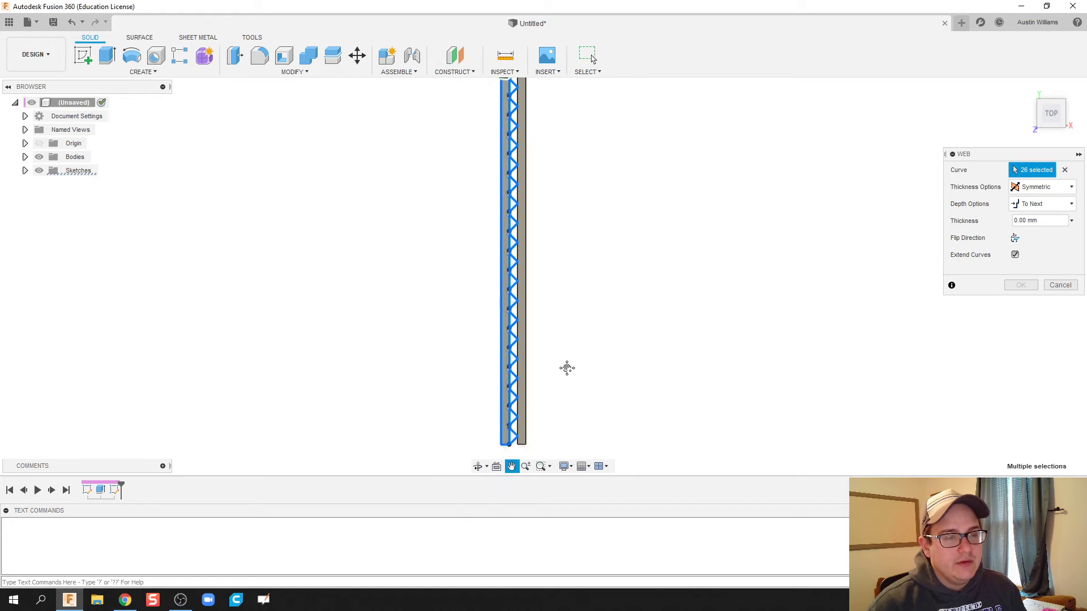
scroll(553, 198, "up", 2)
scroll(556, 245, "down", 2)
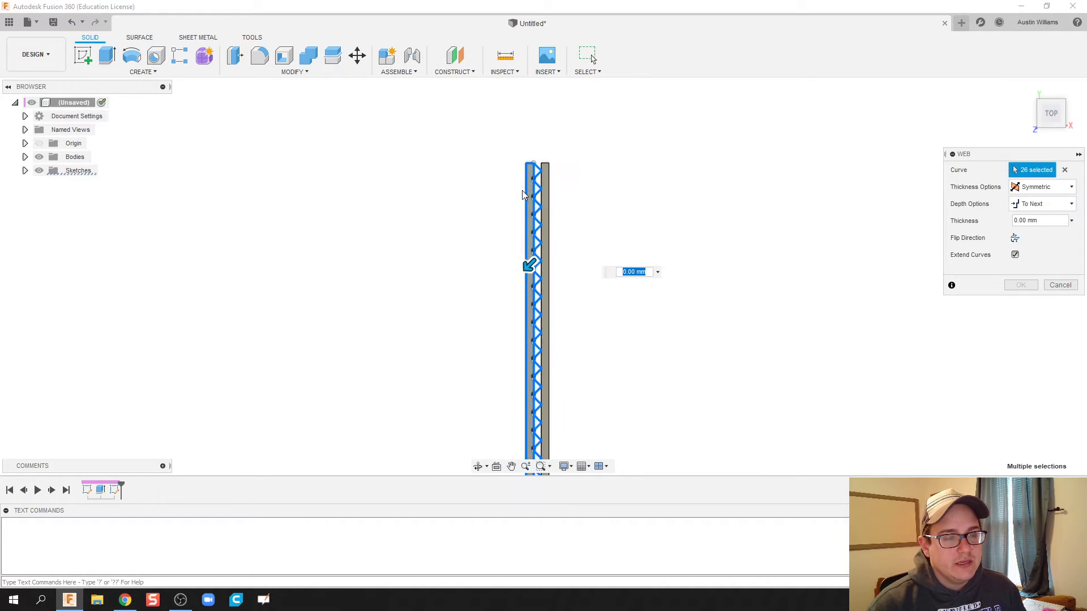
scroll(523, 195, "up", 3)
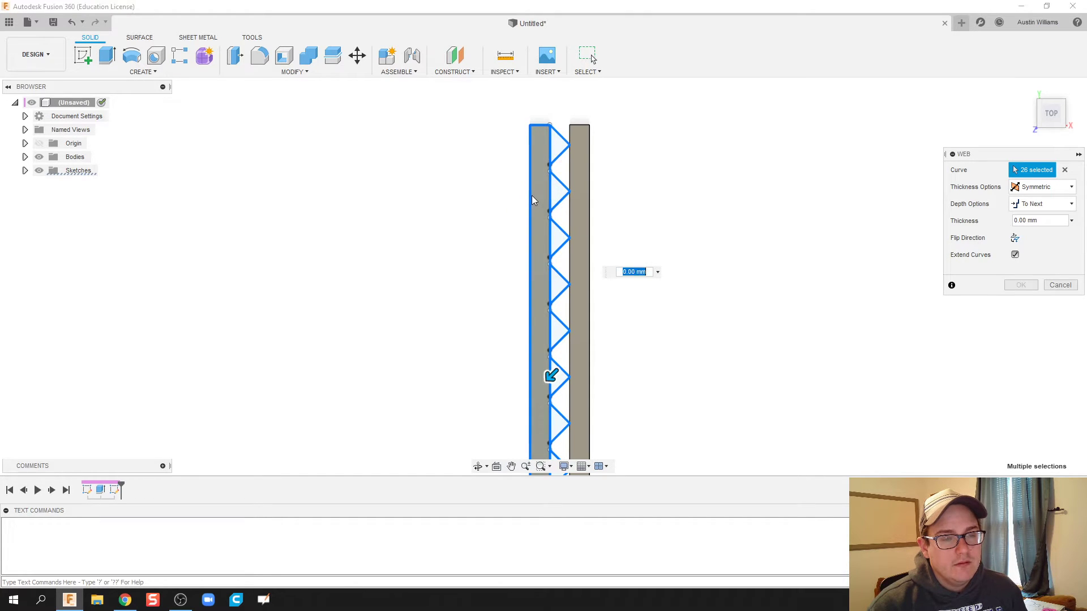
Step: Drop the left edge line from the web and apply it at 0.25 mm thickness
left_click(531, 199)
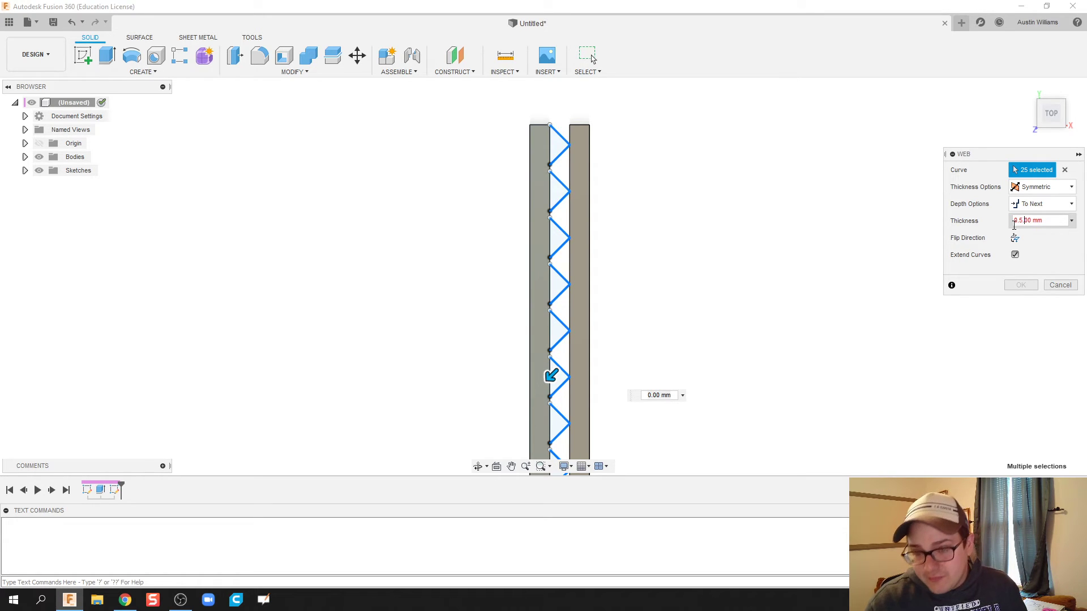
key("BackSpace")
key("BackSpace")
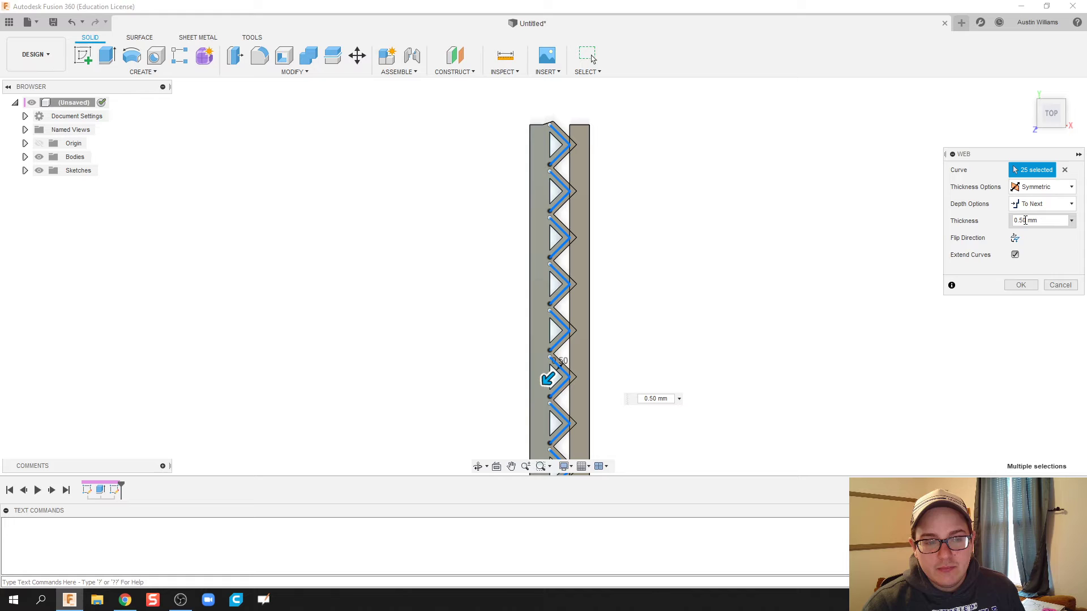
left_click_drag(1027, 220, 1021, 220)
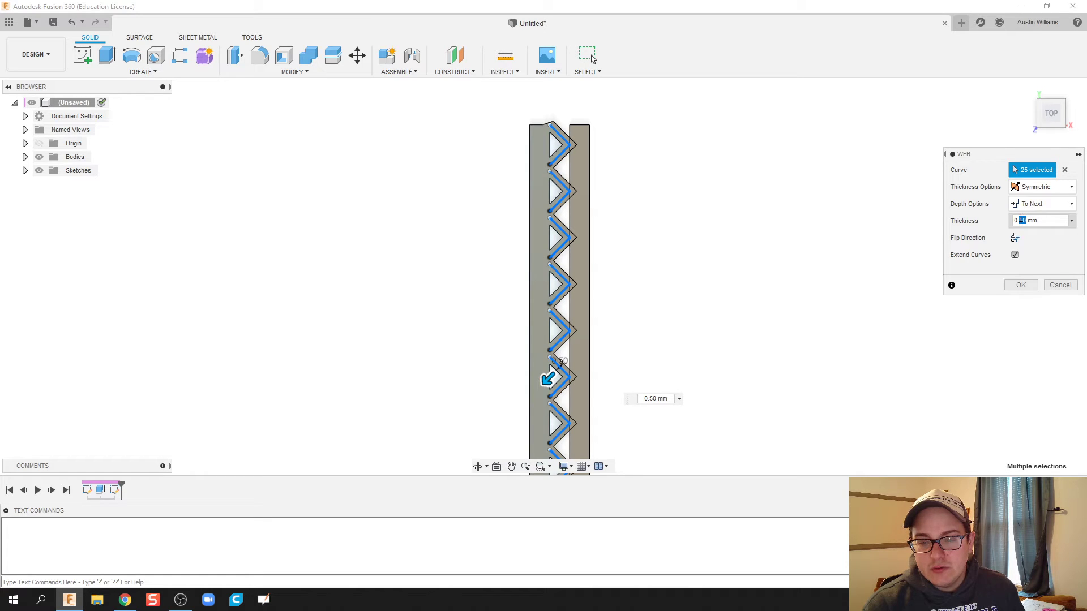
type("25")
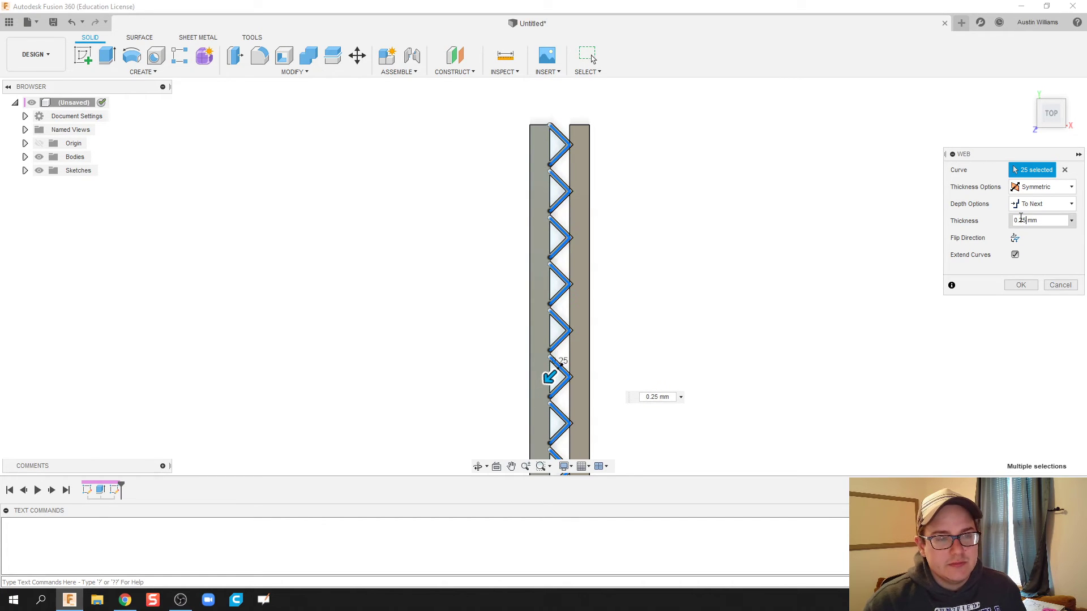
key("Return")
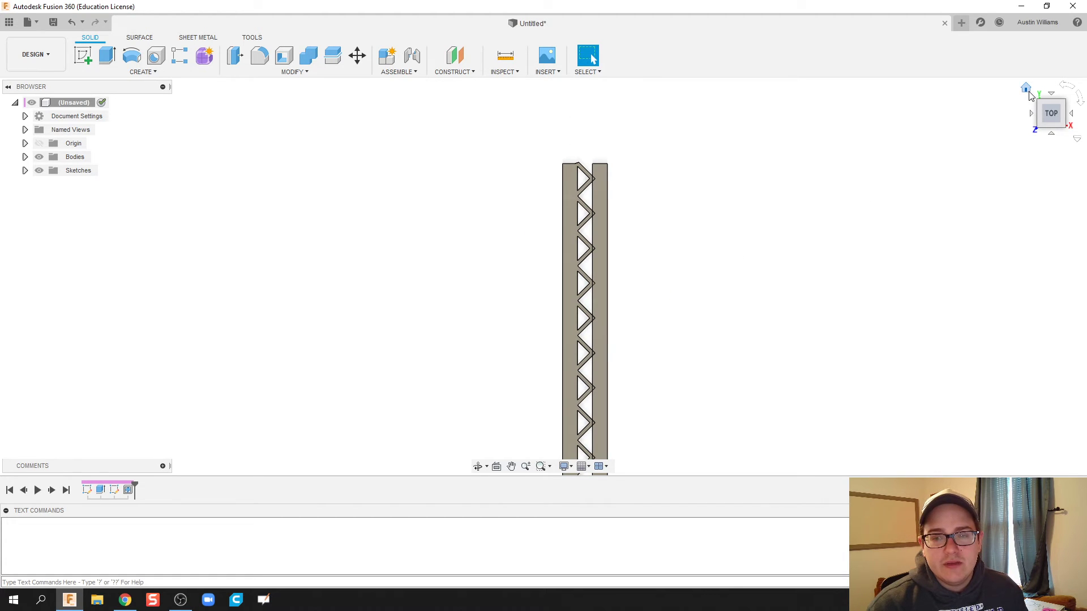
Step: In the home isometric view, select all bodies of the corrugated plate
left_click(1026, 87)
scroll(449, 199, "up", 2)
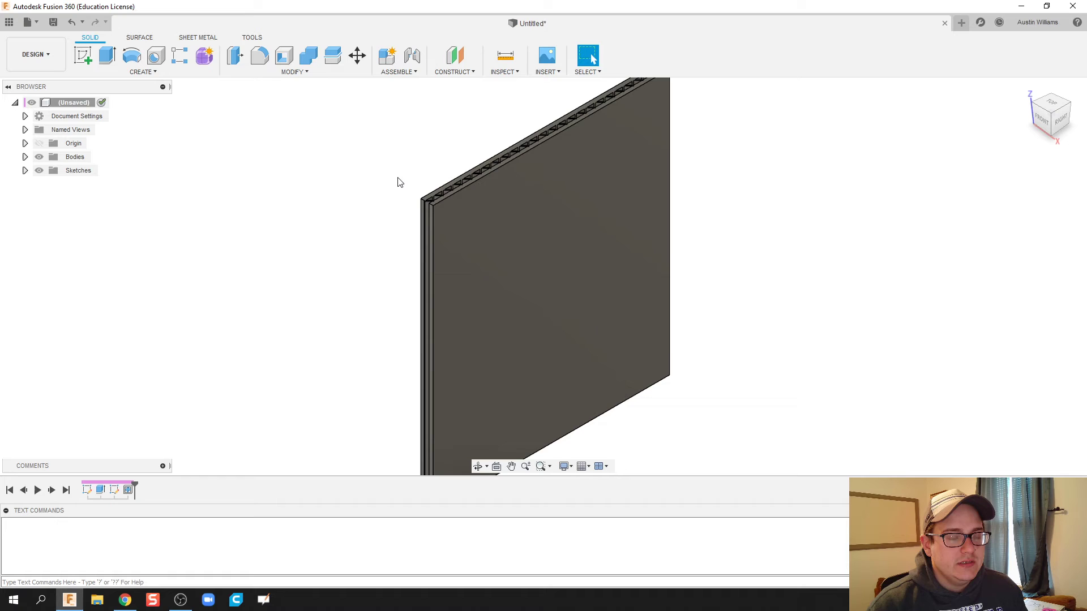
scroll(398, 179, "down", 3)
left_click_drag(351, 97, 692, 391)
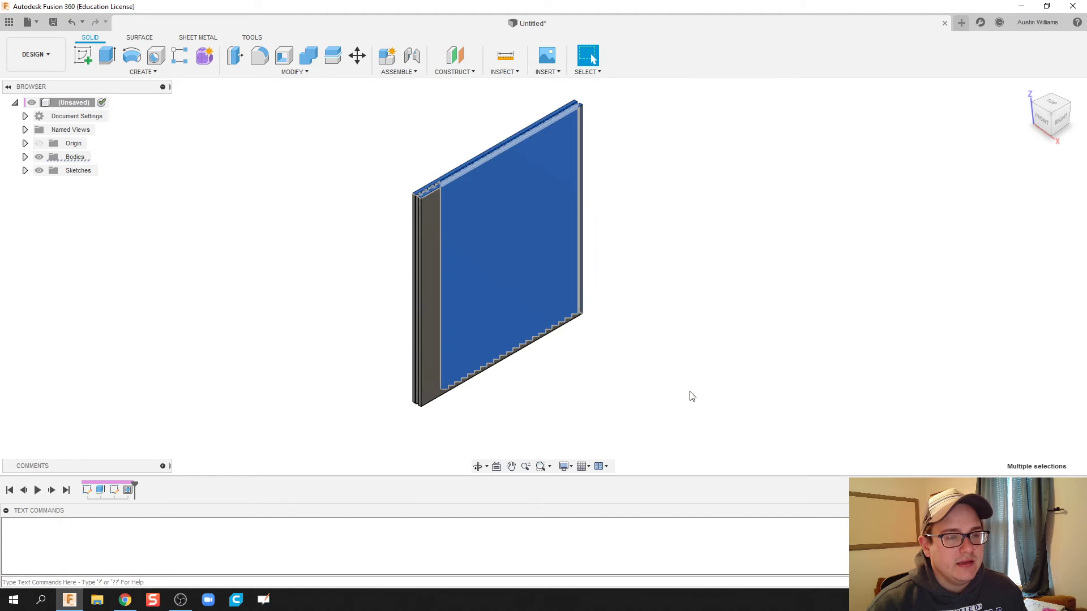
left_click(305, 137)
left_click_drag(370, 84, 656, 440)
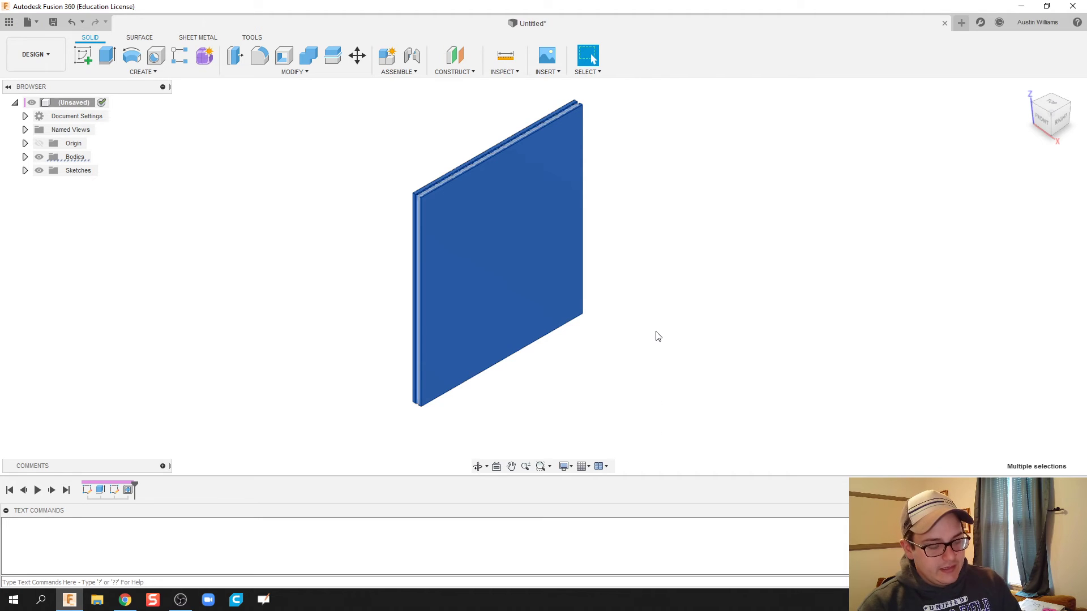
Step: Apply the Fabric (Light Brown) appearance to the plate
key("a")
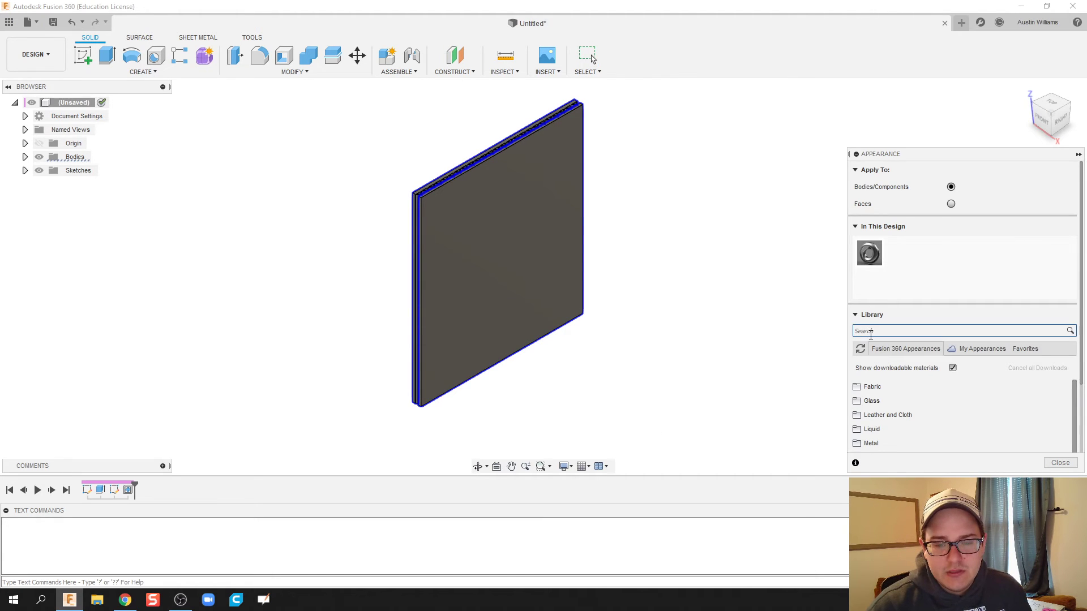
left_click(871, 332)
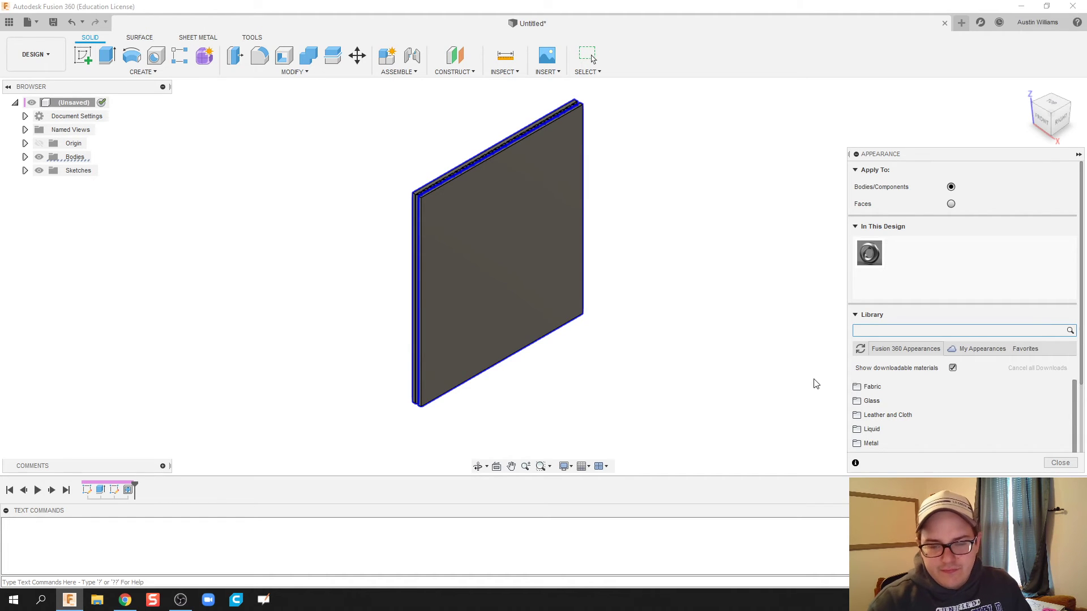
left_click(858, 386)
left_click(858, 387)
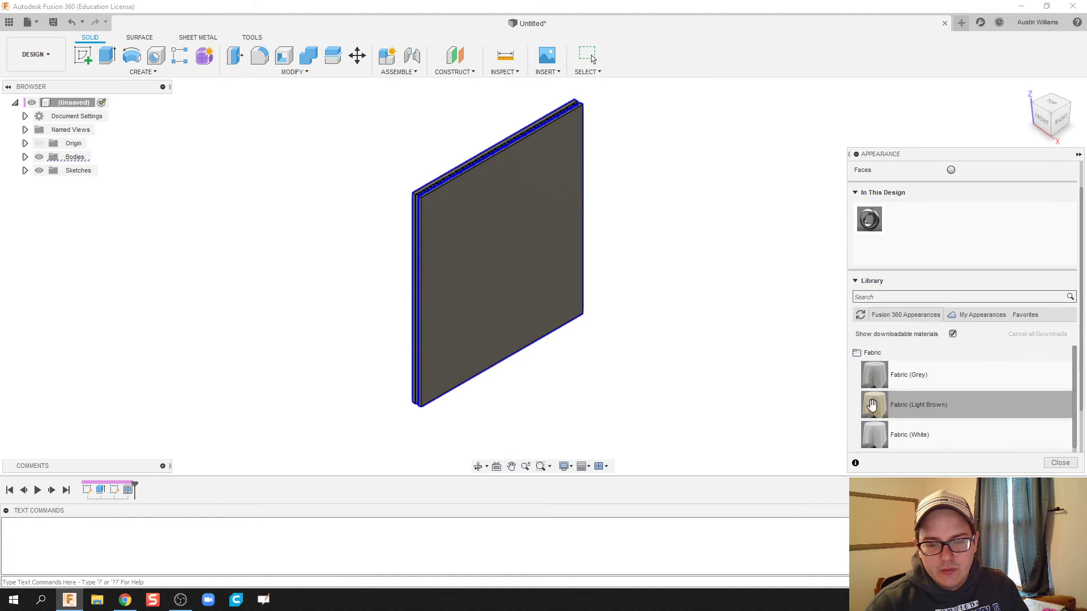
left_click_drag(875, 405, 504, 235)
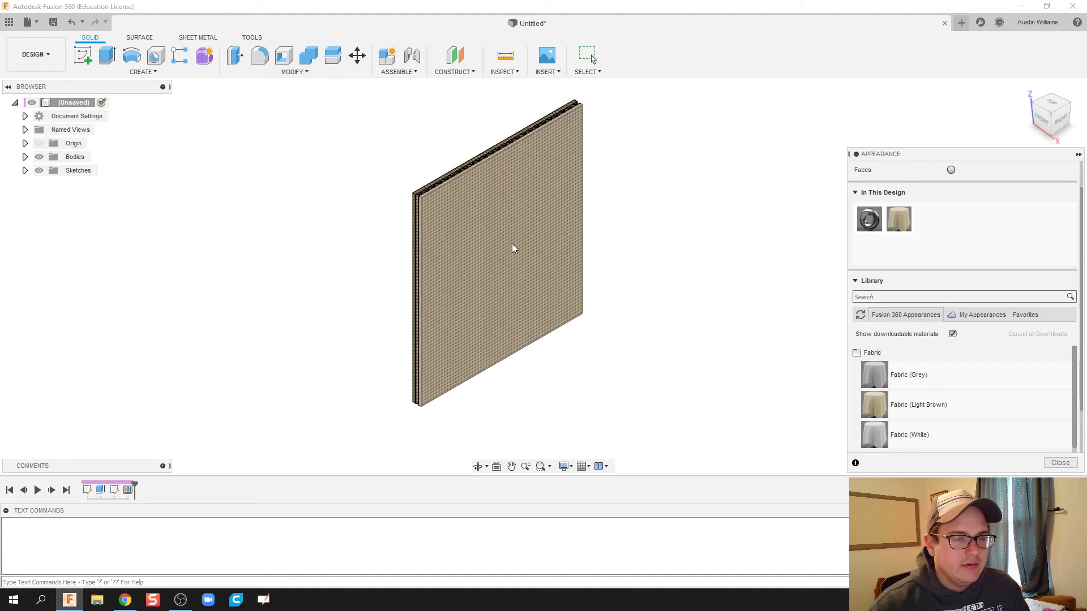
middle_click_drag(689, 339, 714, 343)
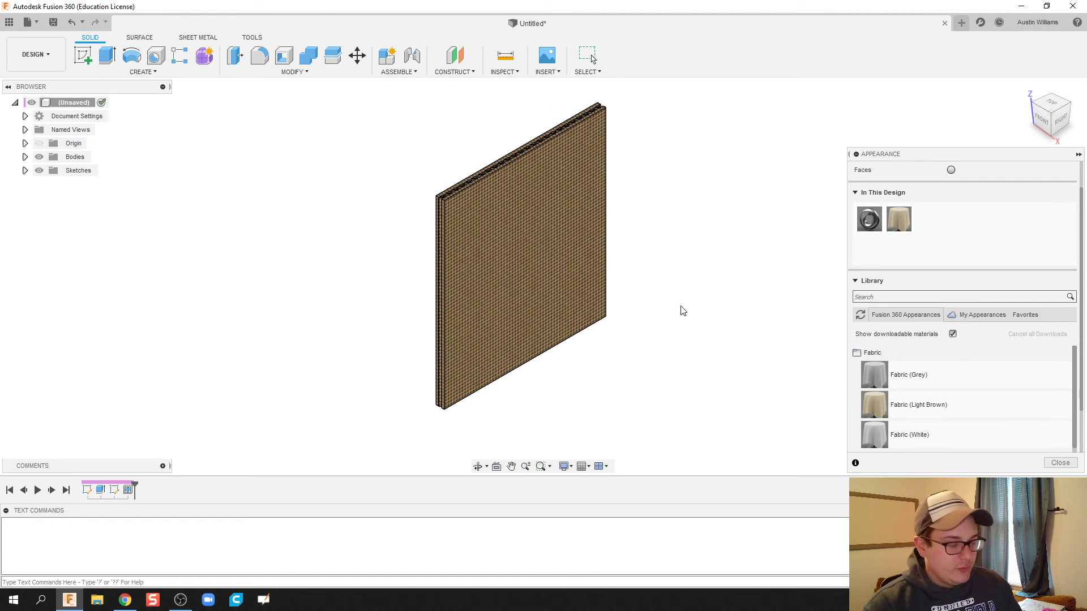
middle_click_drag(682, 311, 655, 324, "shift")
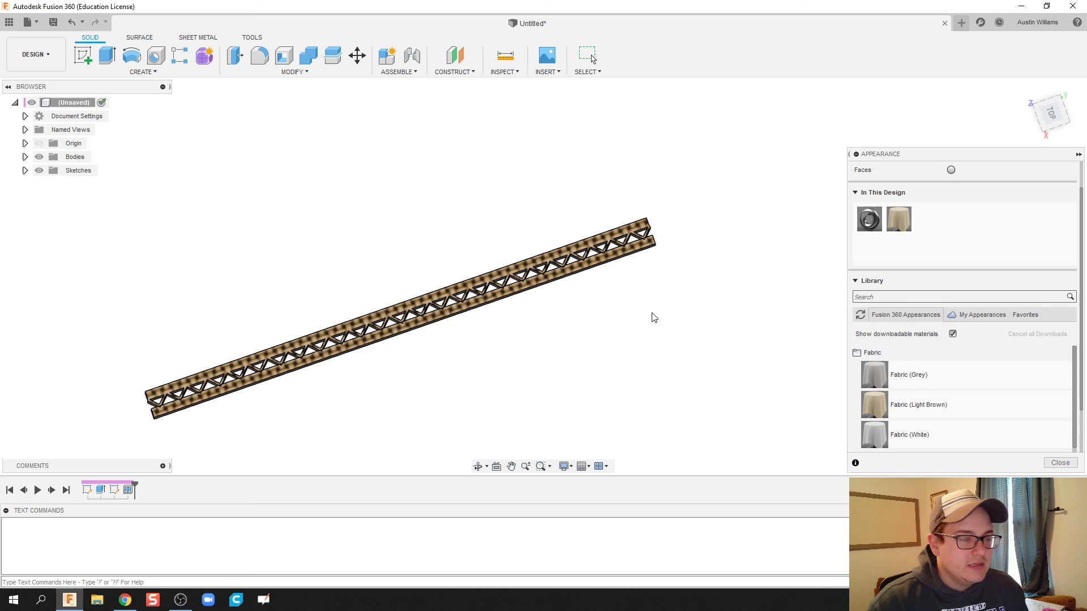
middle_click_drag(454, 398, 602, 305)
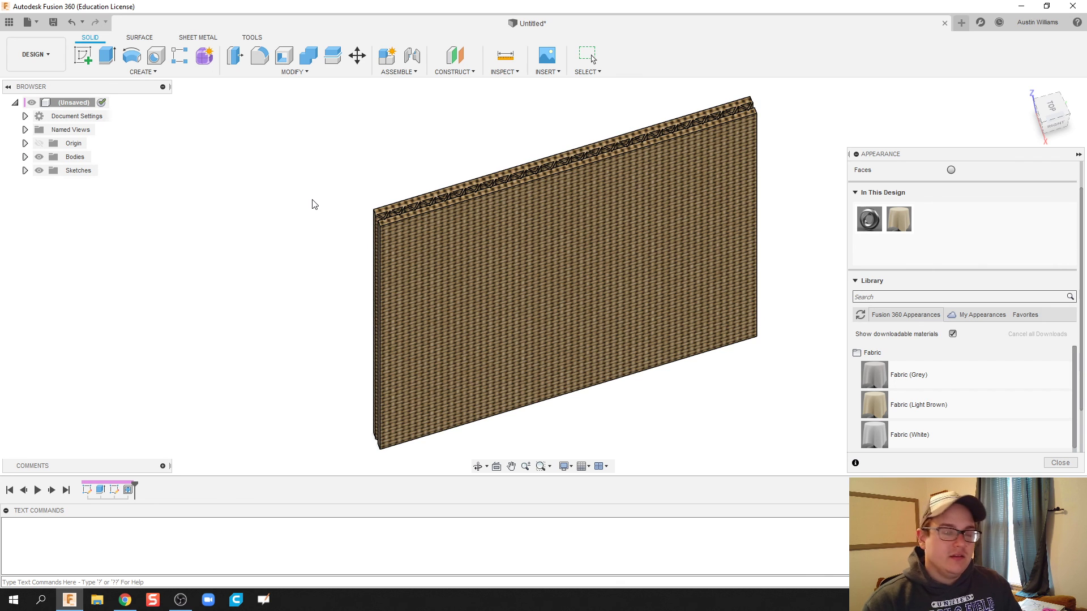